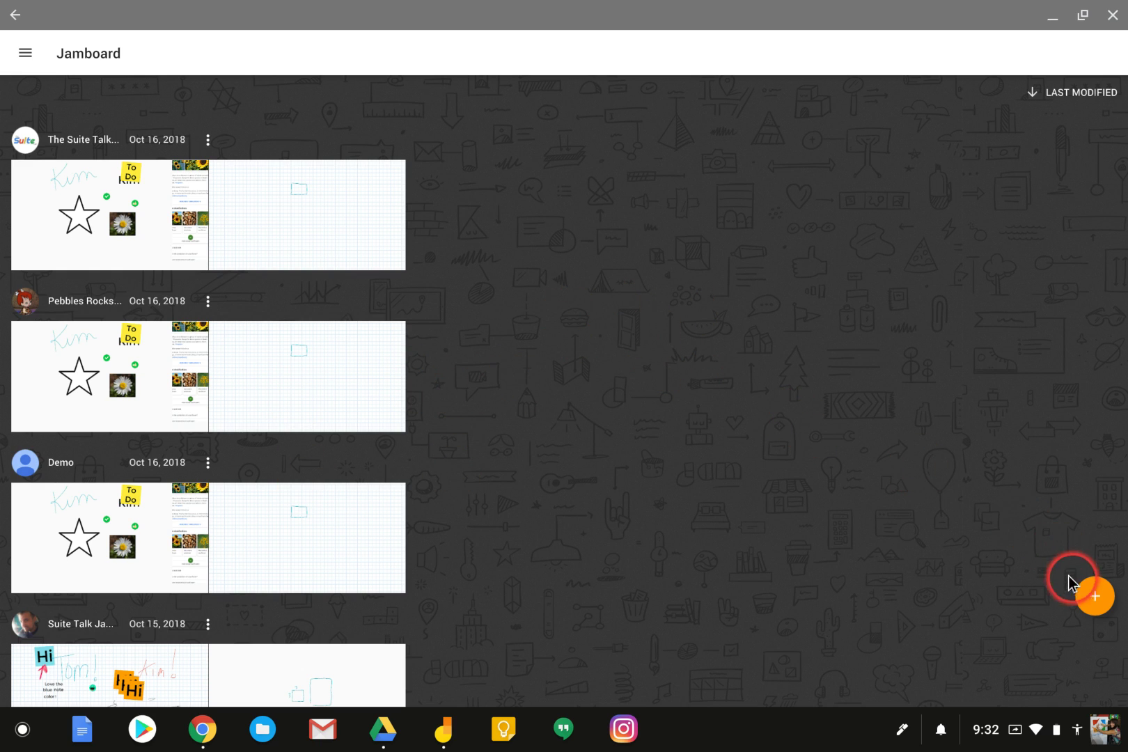
- Create a new blank jam from the orange + button
{"action": "left_click", "coordinate": [1095, 597]}
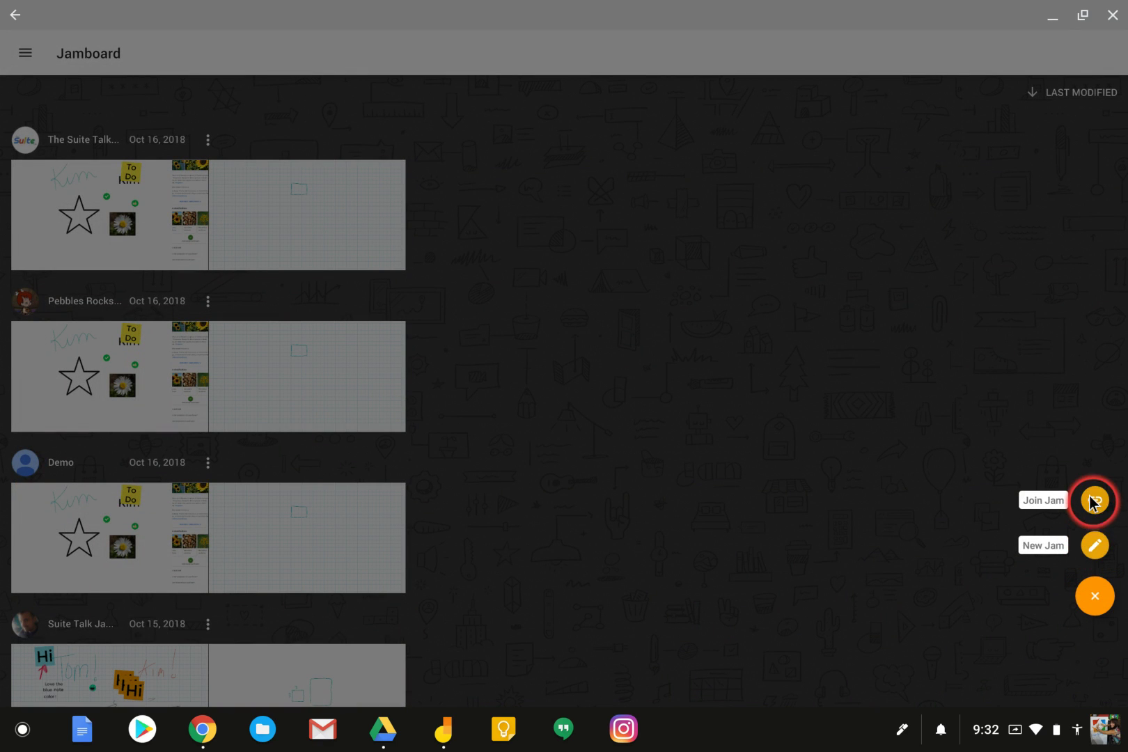
{"action": "left_click", "coordinate": [1088, 545]}
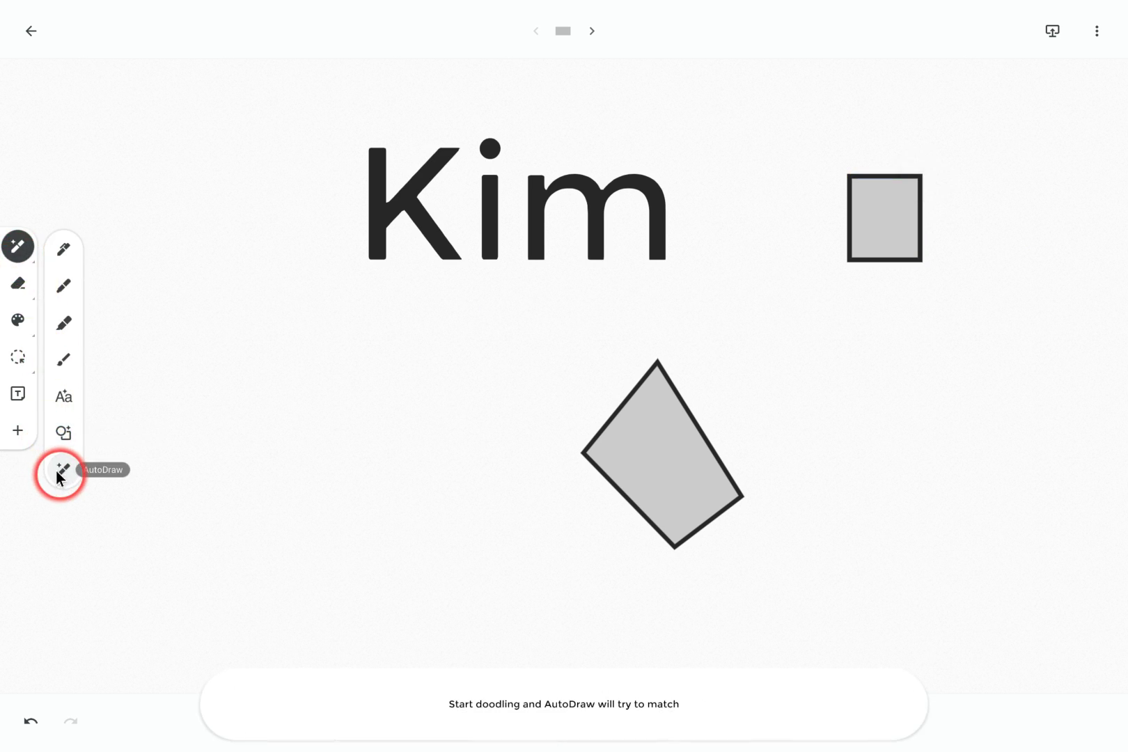
- Doodle a rough star and swap it for the matching AutoDraw star drawing
{"action": "mouse_move", "coordinate": [297, 397]}
{"action": "left_mouse_down"}
{"action": "mouse_move", "coordinate": [255, 453]}
{"action": "mouse_move", "coordinate": [287, 449]}
{"action": "mouse_move", "coordinate": [275, 514]}
{"action": "mouse_move", "coordinate": [296, 399]}
{"action": "left_mouse_up"}
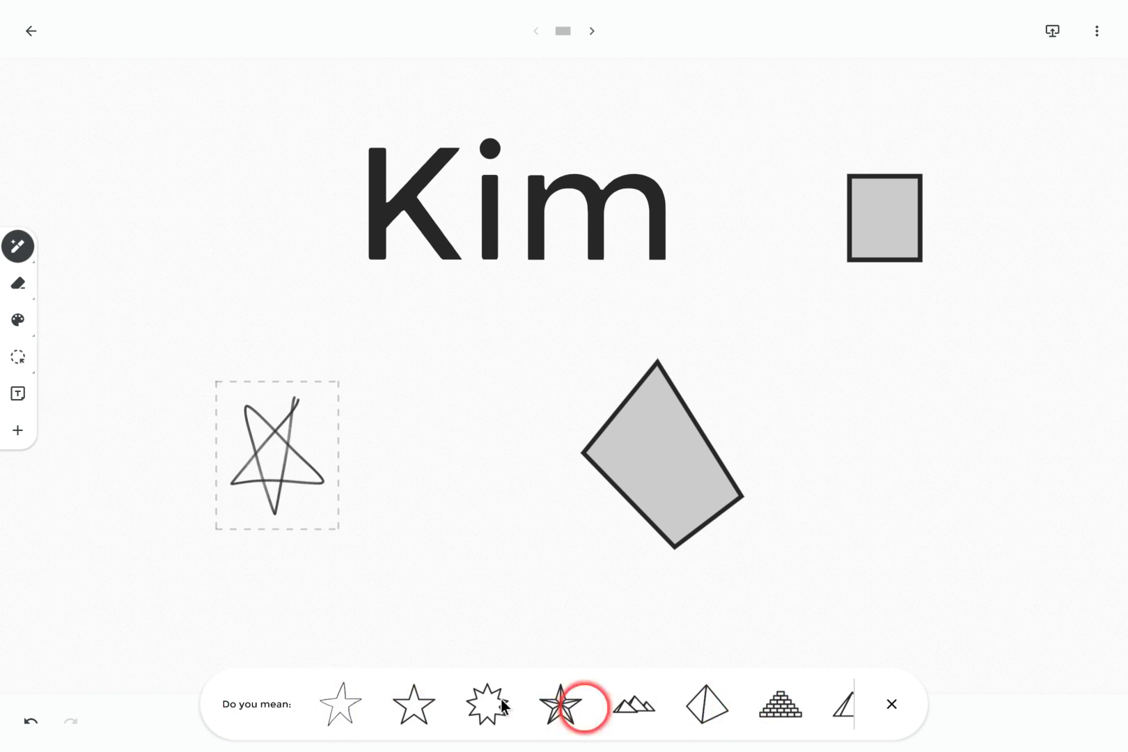
{"action": "left_click", "coordinate": [560, 700]}
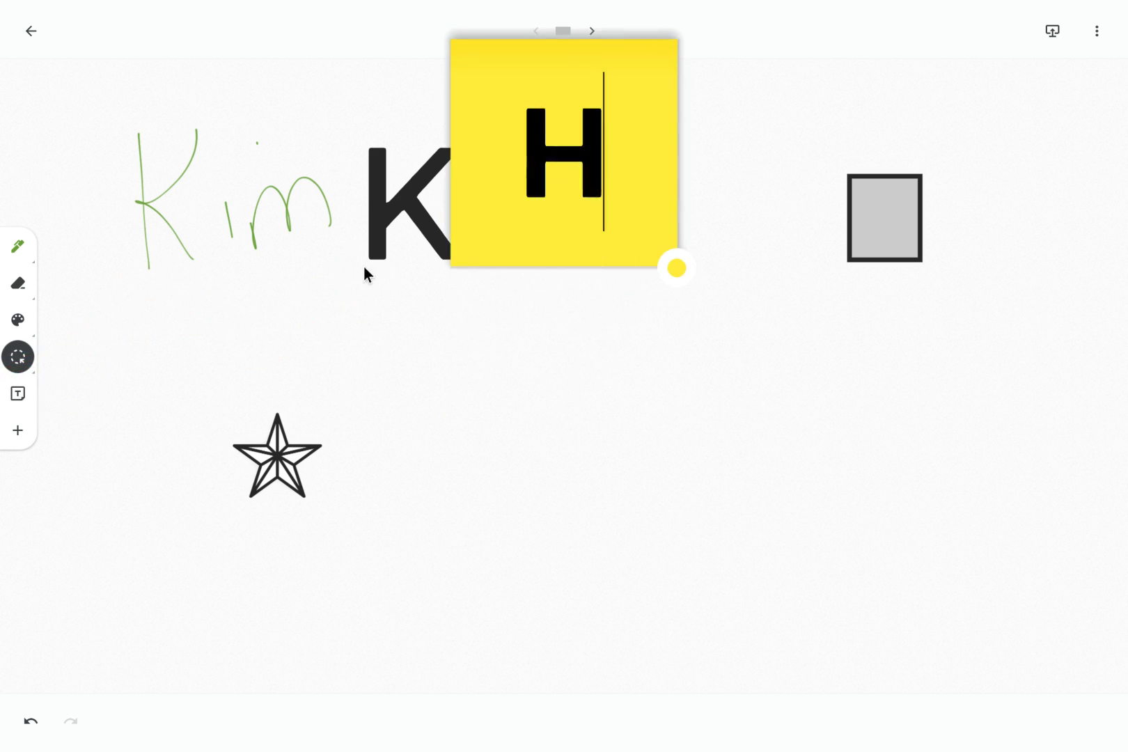
- Replace the sticky note's letter with the text 'To do'
{"action": "key", "text": "BackSpace"}
{"action": "type", "text": "T"}
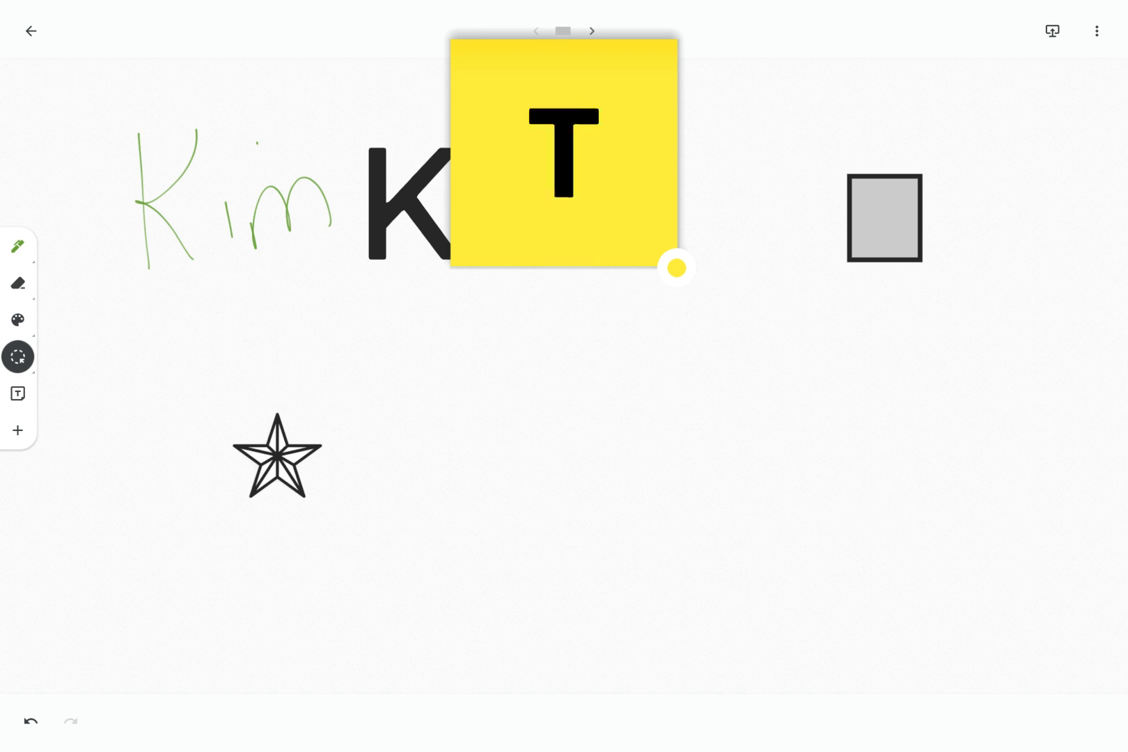
{"action": "type", "text": "o do"}
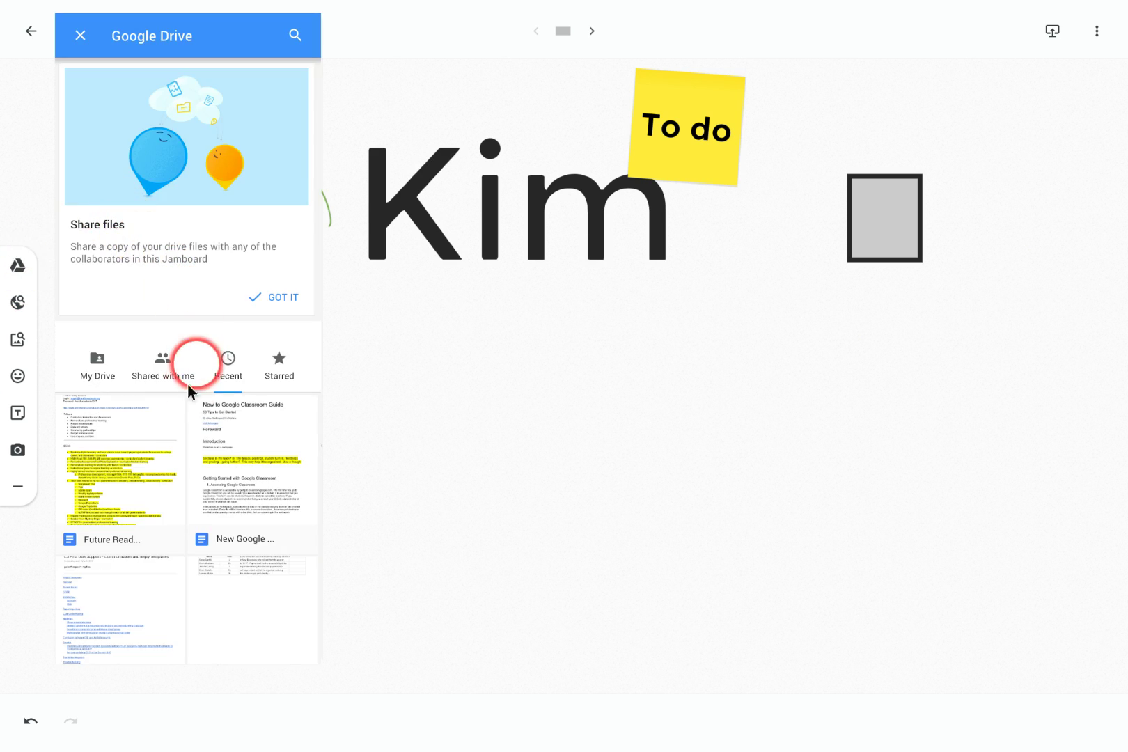
- Rerun the sunflower web search and expand the sunflower symbolism answer
{"action": "left_click", "coordinate": [215, 480]}
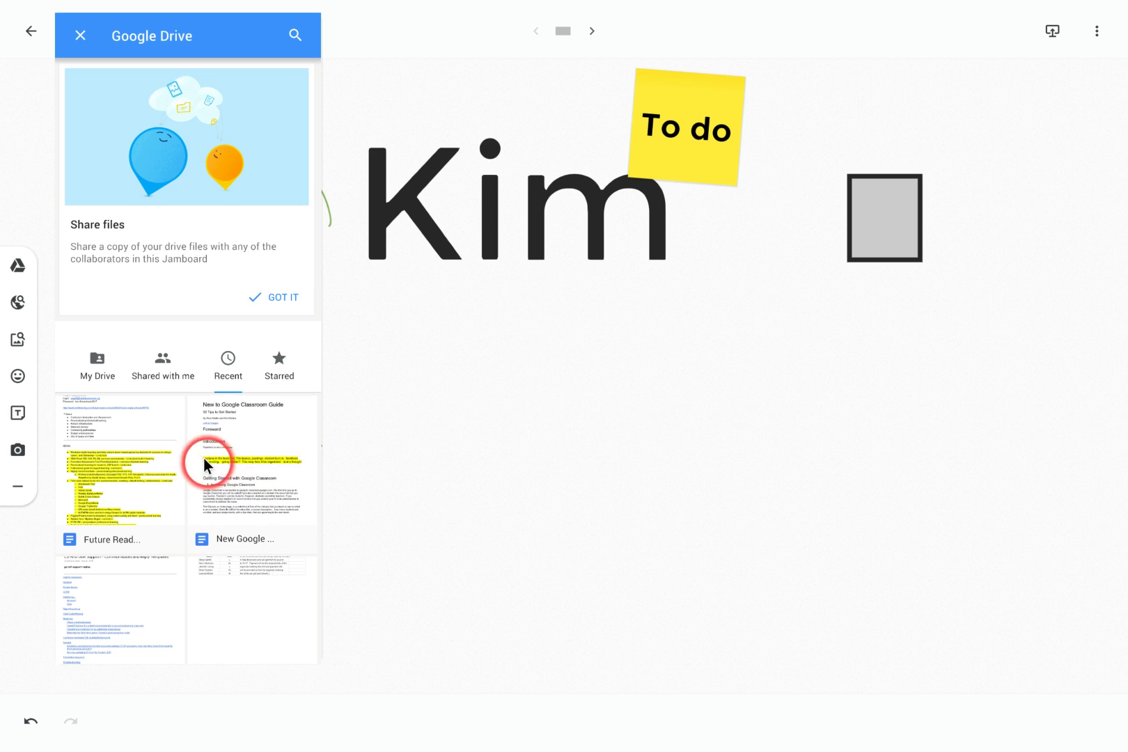
{"action": "left_click", "coordinate": [18, 301]}
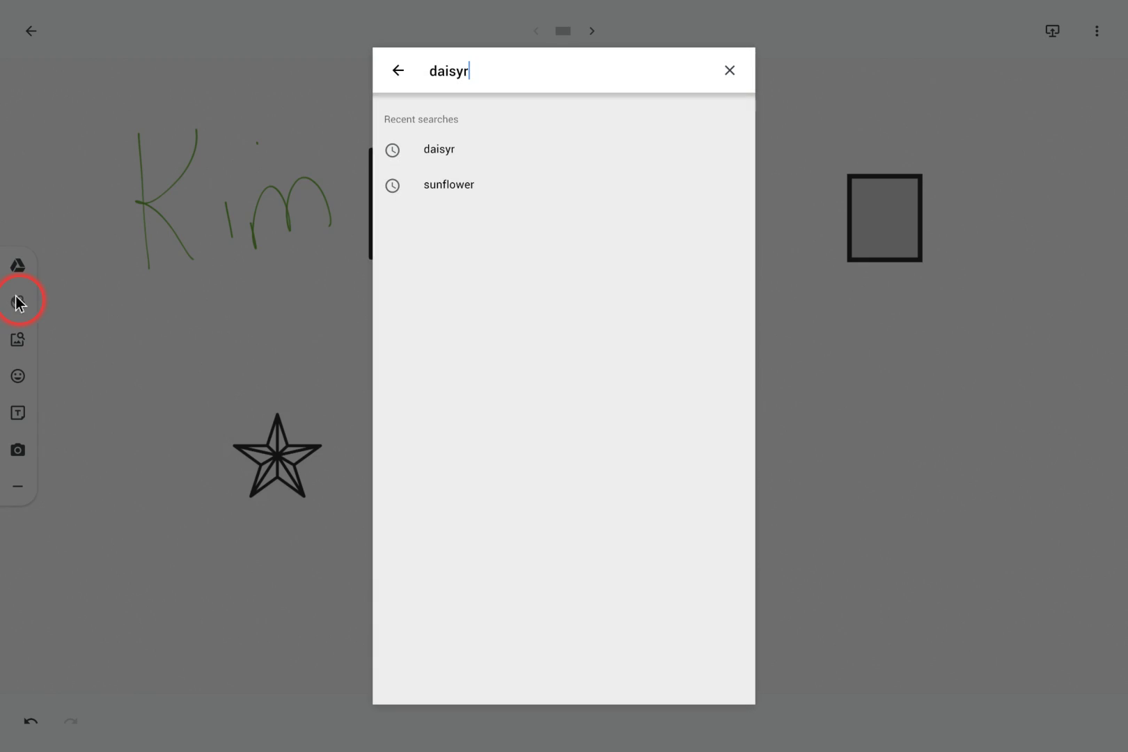
{"action": "left_click", "coordinate": [433, 183]}
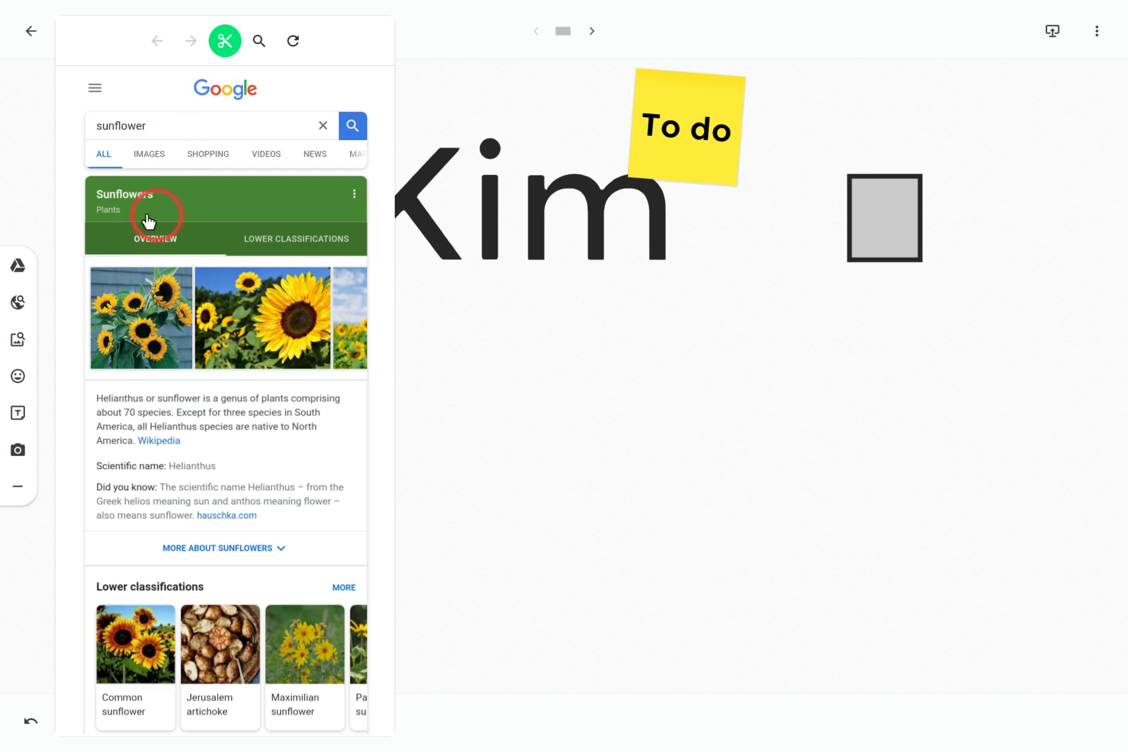
{"action": "scroll", "coordinate": [283, 287], "scroll_direction": "down", "scroll_amount": 3}
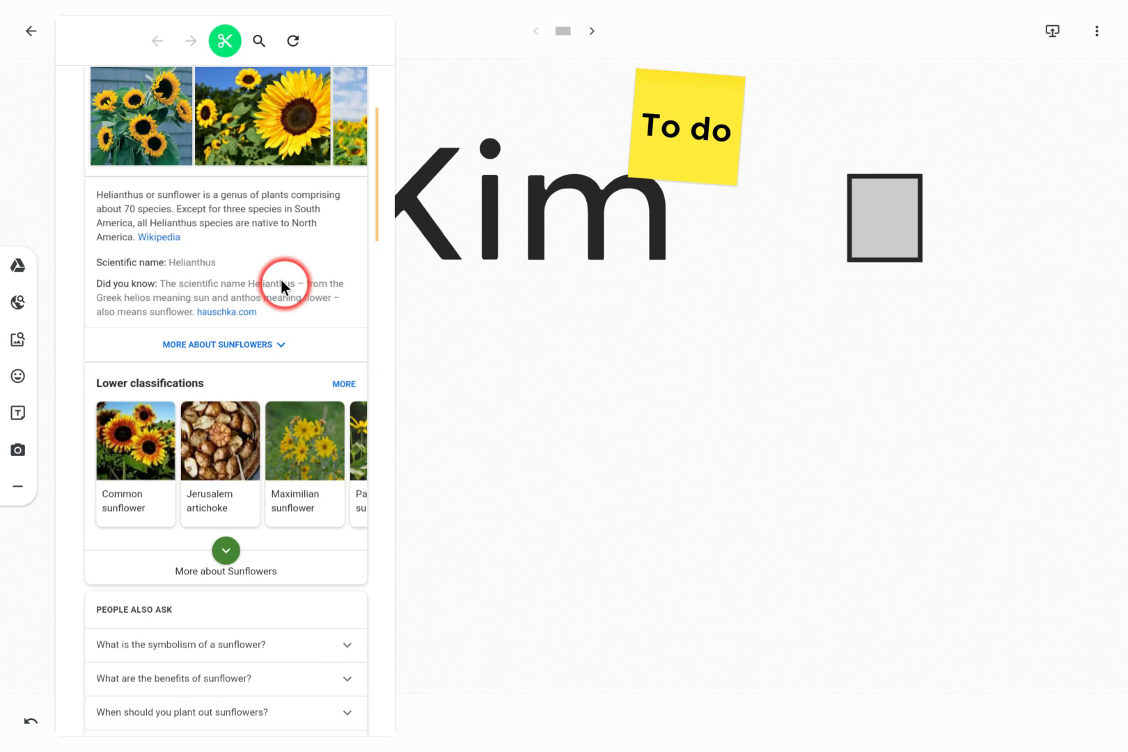
{"action": "double_click", "coordinate": [251, 282]}
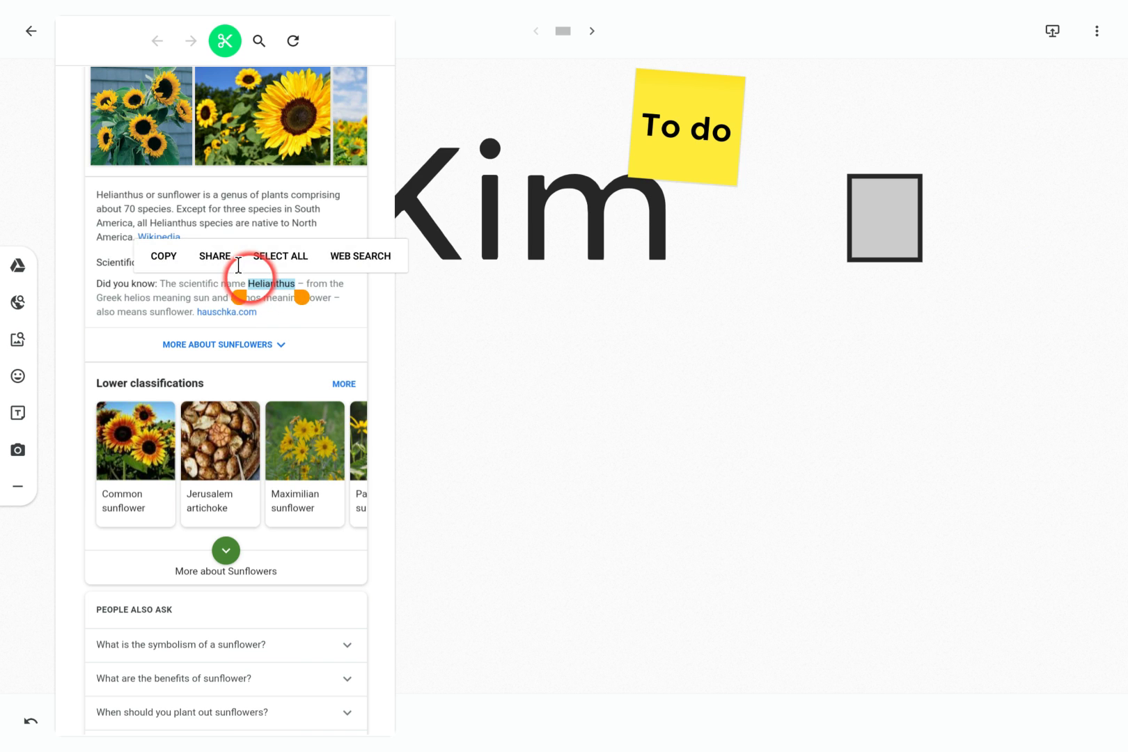
{"action": "scroll", "coordinate": [238, 265], "scroll_direction": "down", "scroll_amount": 1}
{"action": "scroll", "coordinate": [191, 331], "scroll_direction": "up", "scroll_amount": 3}
{"action": "scroll", "coordinate": [190, 331], "scroll_direction": "down", "scroll_amount": 3}
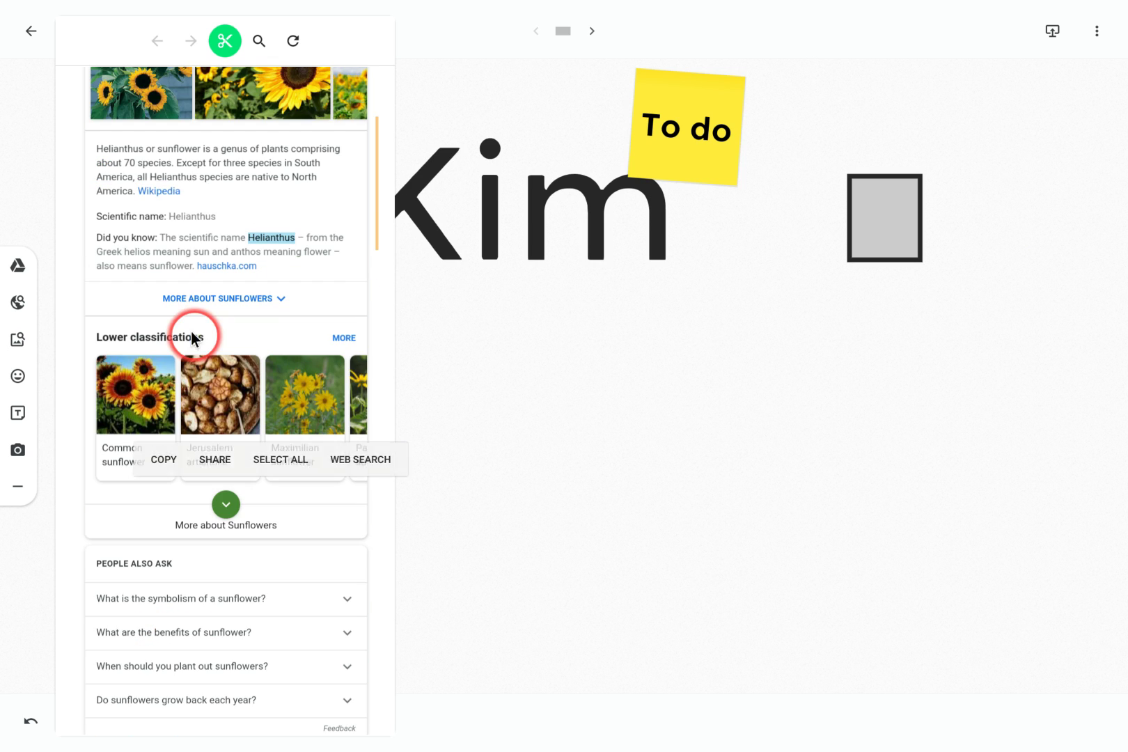
{"action": "scroll", "coordinate": [171, 435], "scroll_direction": "down", "scroll_amount": 1}
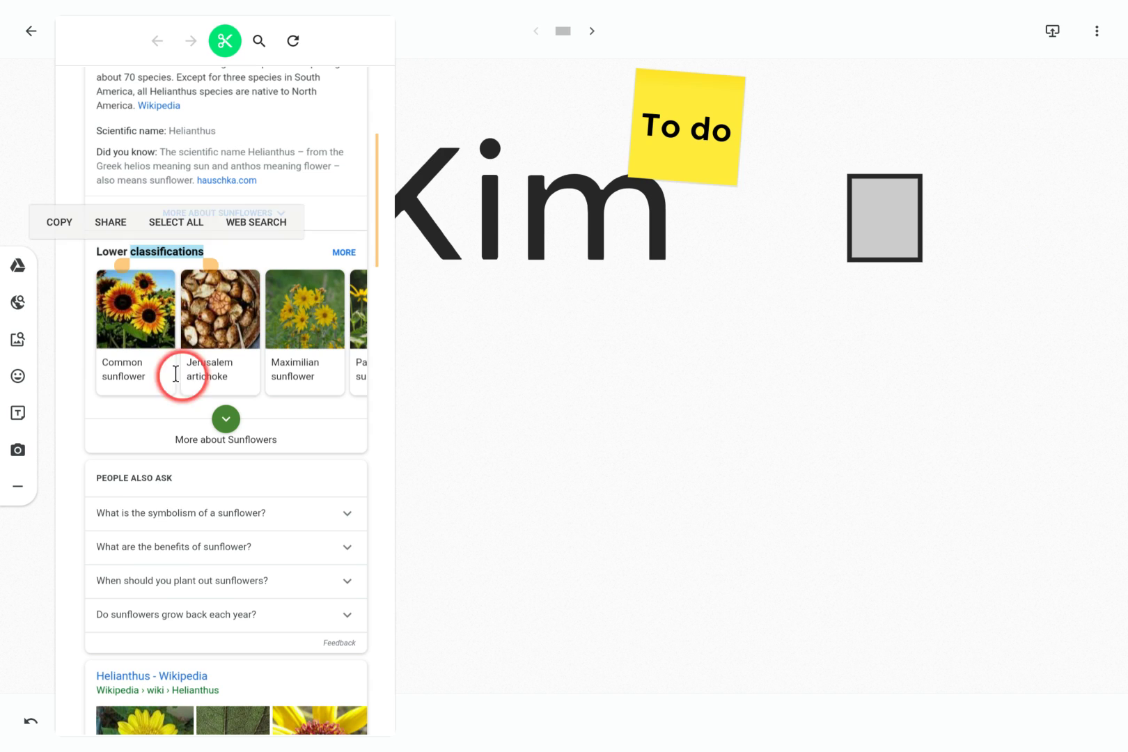
{"action": "left_click", "coordinate": [158, 502]}
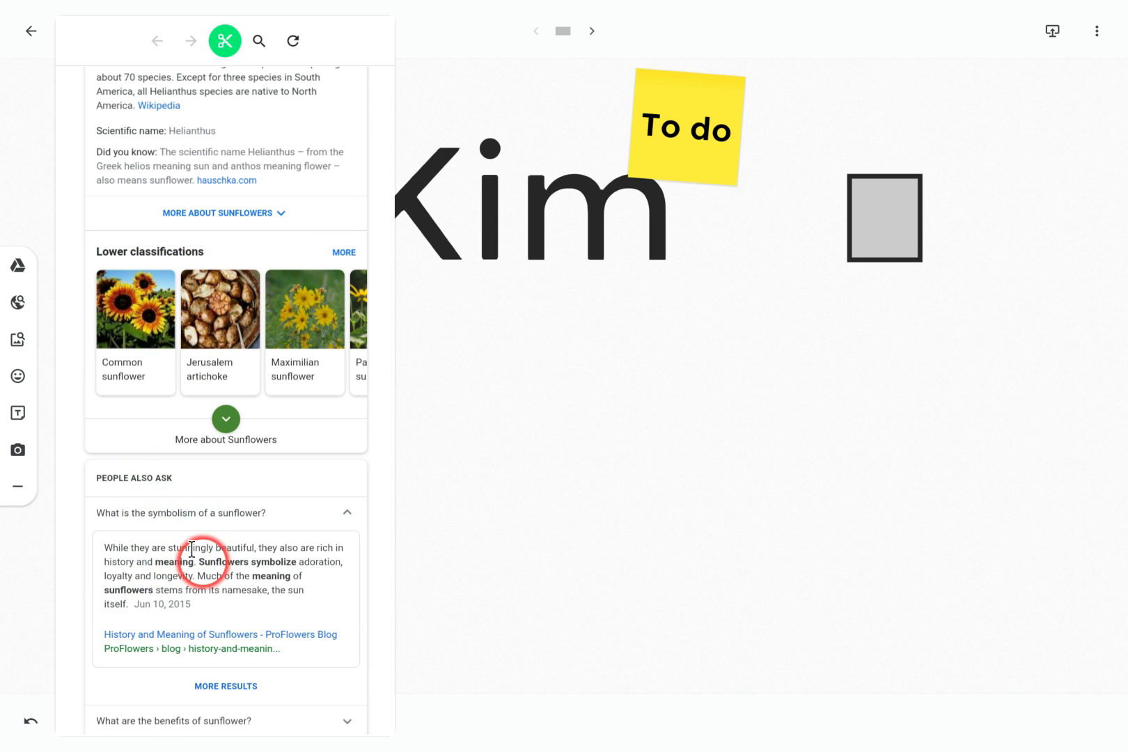
- Clip a snippet of the sunflower results onto the board and close the search panel
{"action": "left_click", "coordinate": [223, 40]}
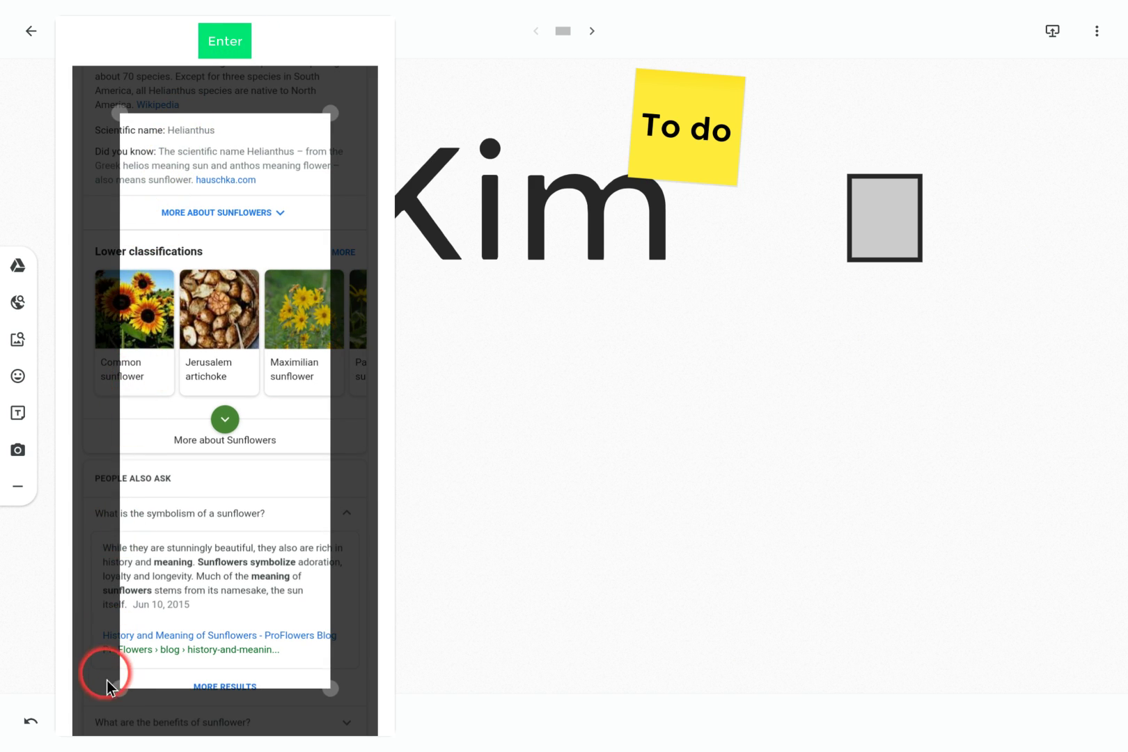
{"action": "left_click_drag", "start_coordinate": [114, 693], "coordinate": [751, 477]}
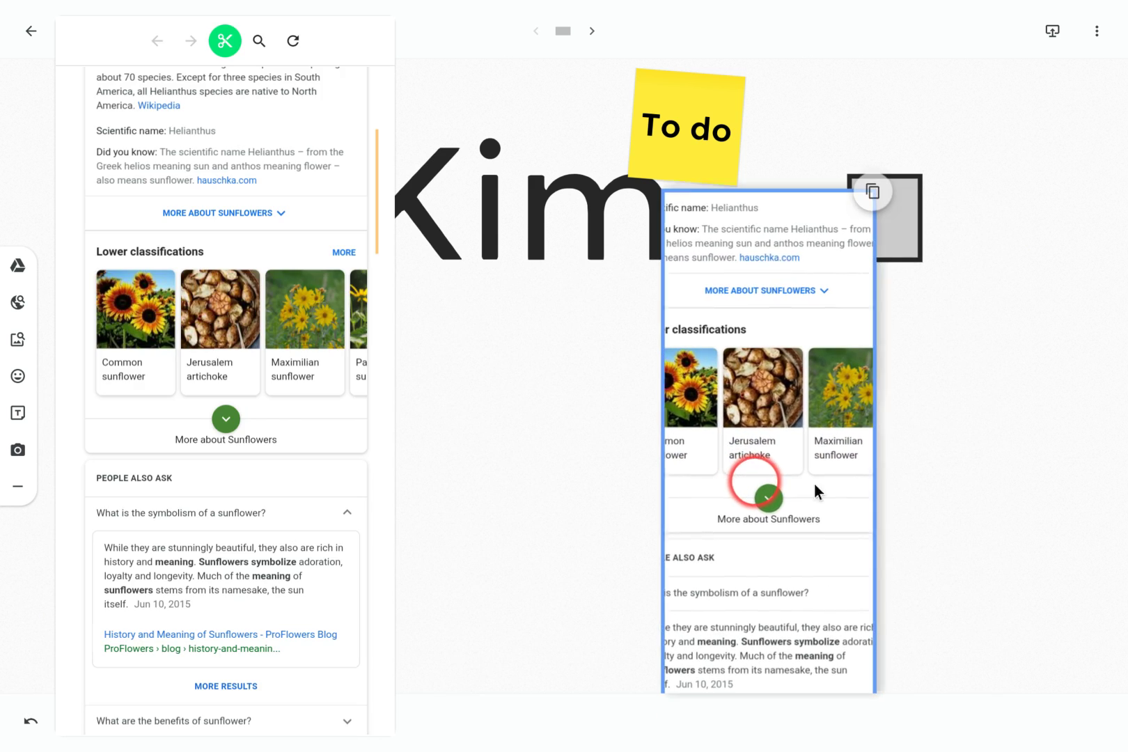
{"action": "left_click", "coordinate": [903, 493]}
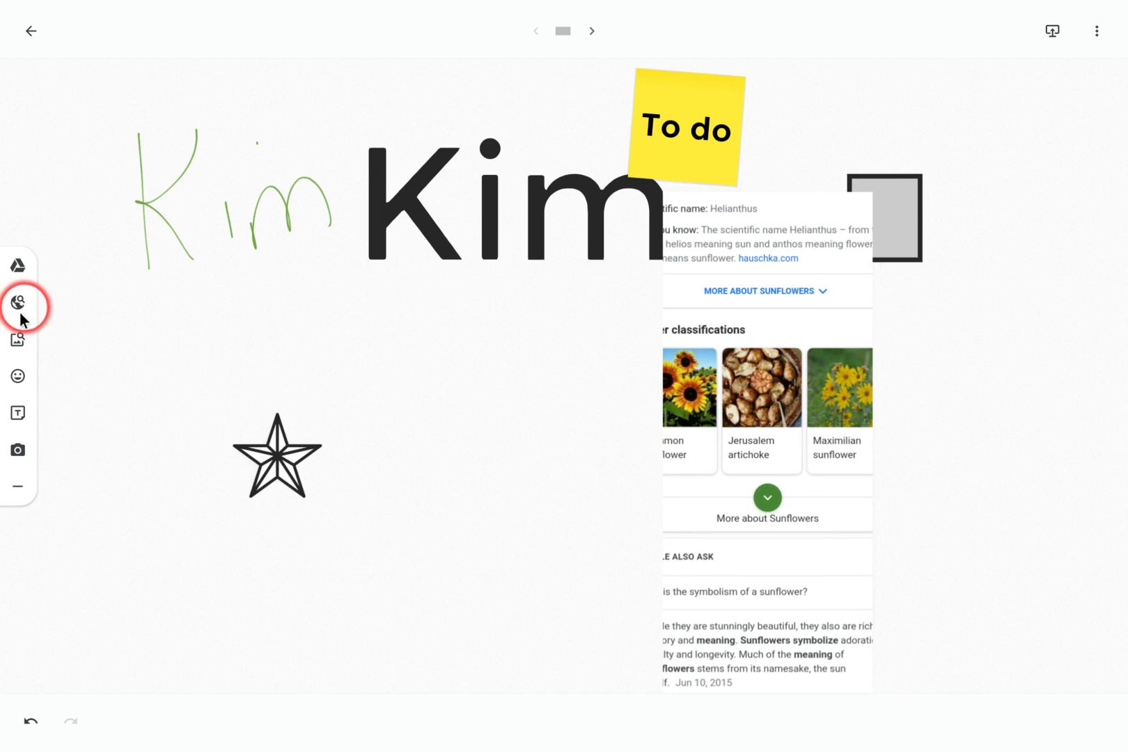
- Add the third sunflower image result and a green check sticker below the typed Kim
{"action": "left_click", "coordinate": [17, 340]}
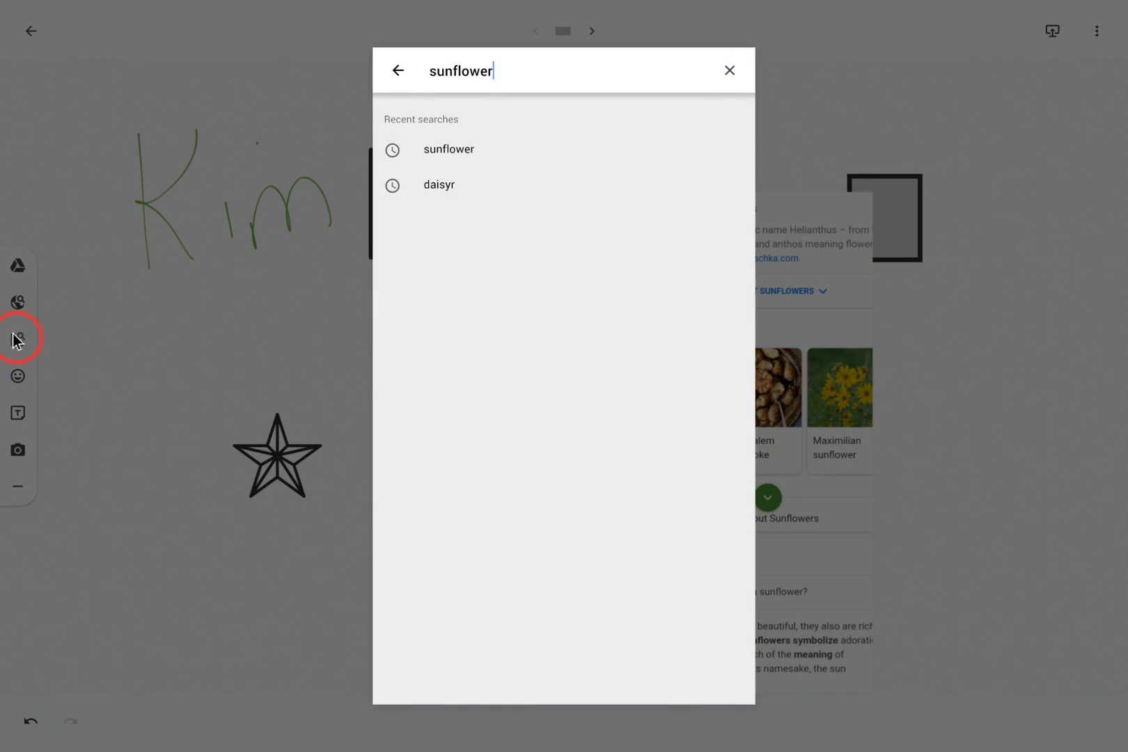
{"action": "left_click", "coordinate": [442, 149]}
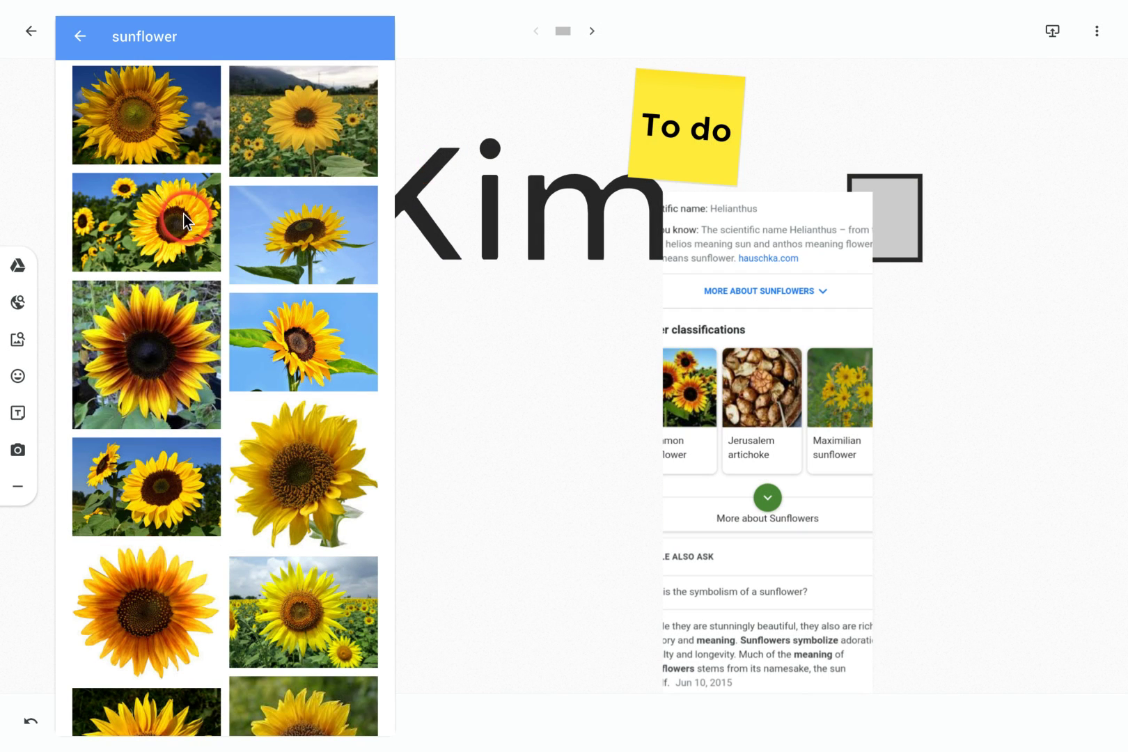
{"action": "left_click", "coordinate": [178, 222]}
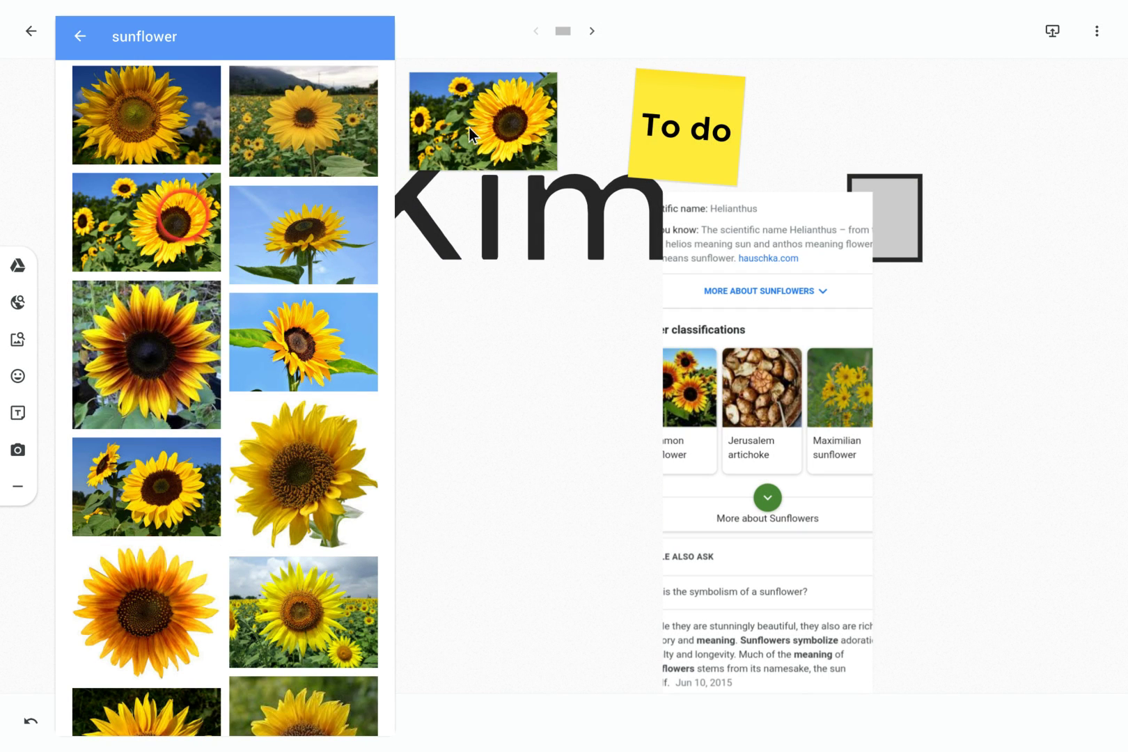
{"action": "left_click", "coordinate": [498, 328]}
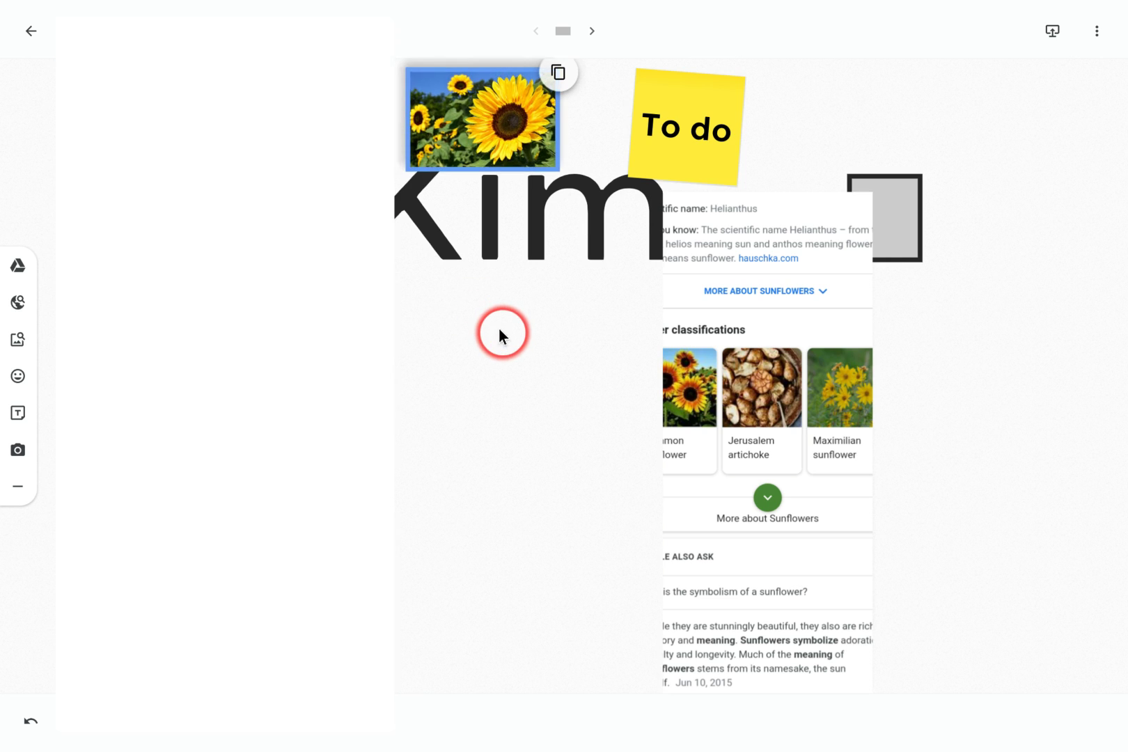
{"action": "left_click", "coordinate": [19, 377]}
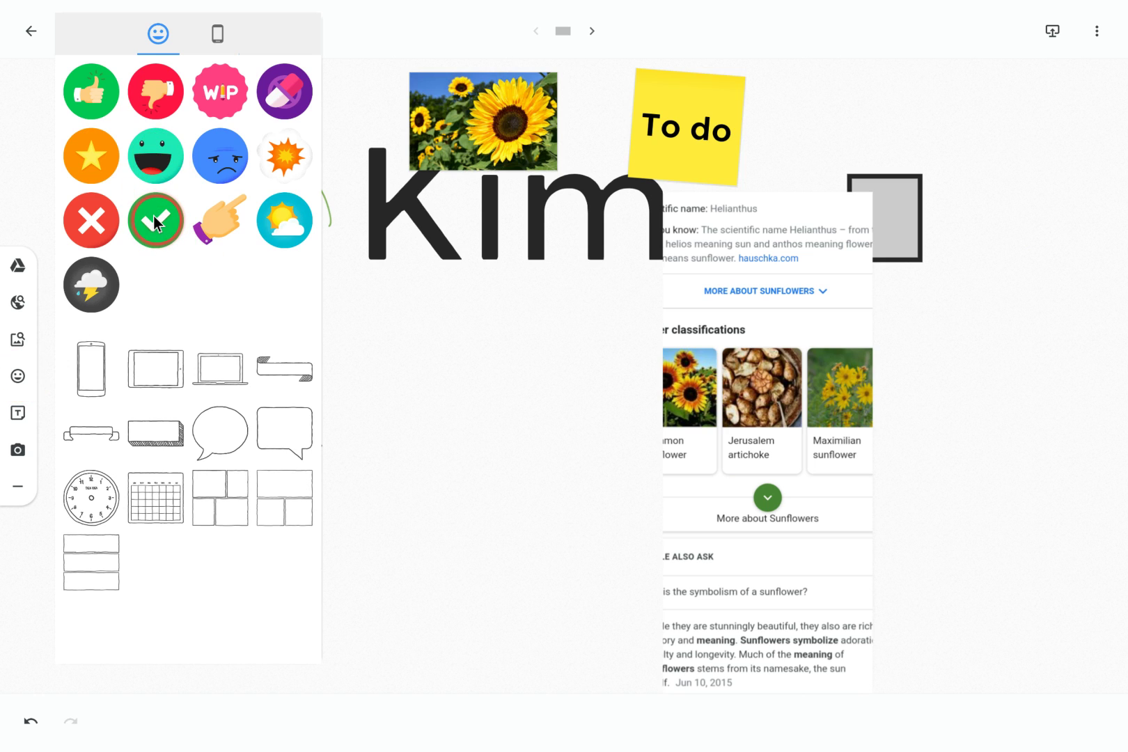
{"action": "left_click_drag", "start_coordinate": [153, 216], "coordinate": [472, 364]}
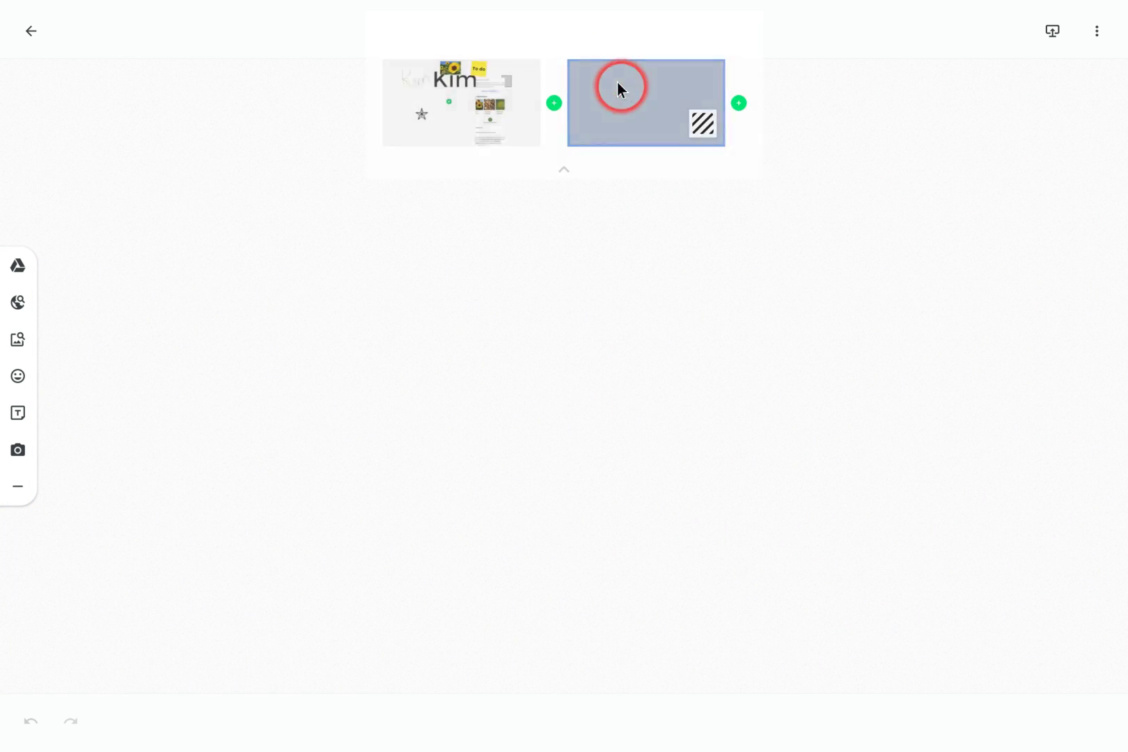
- Apply the blue grid background to frame 2 and close the frame overview
{"action": "left_click", "coordinate": [703, 124]}
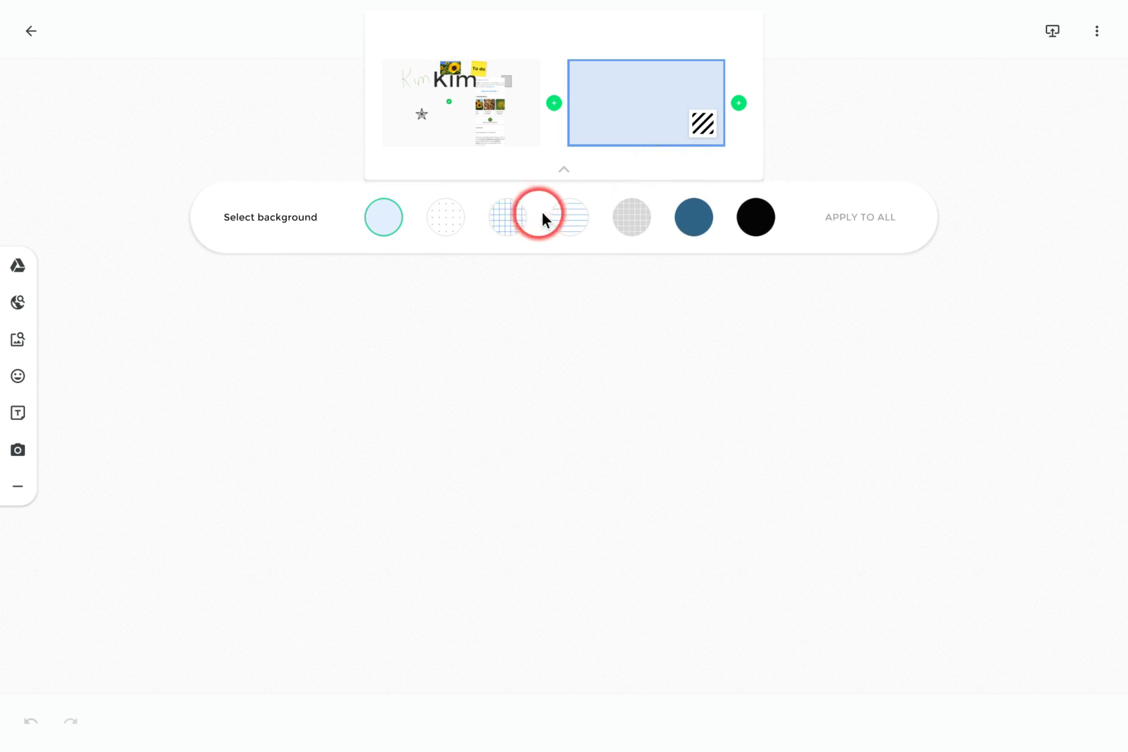
{"action": "left_click", "coordinate": [507, 219]}
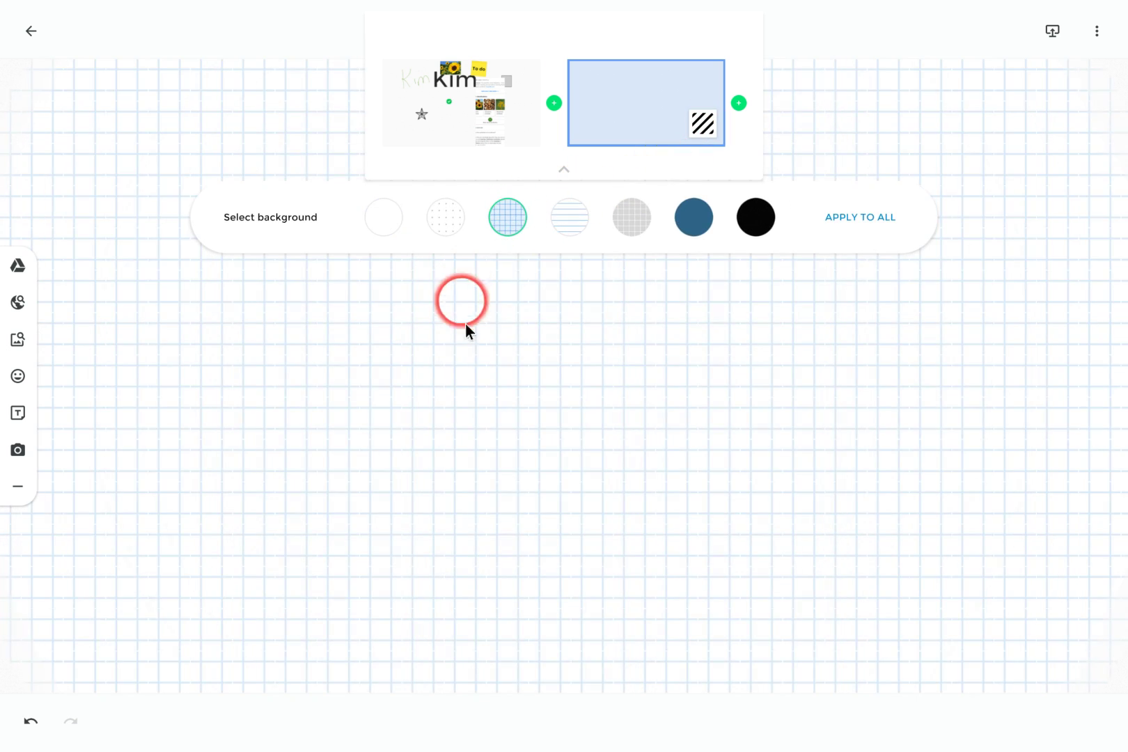
{"action": "left_click", "coordinate": [875, 113]}
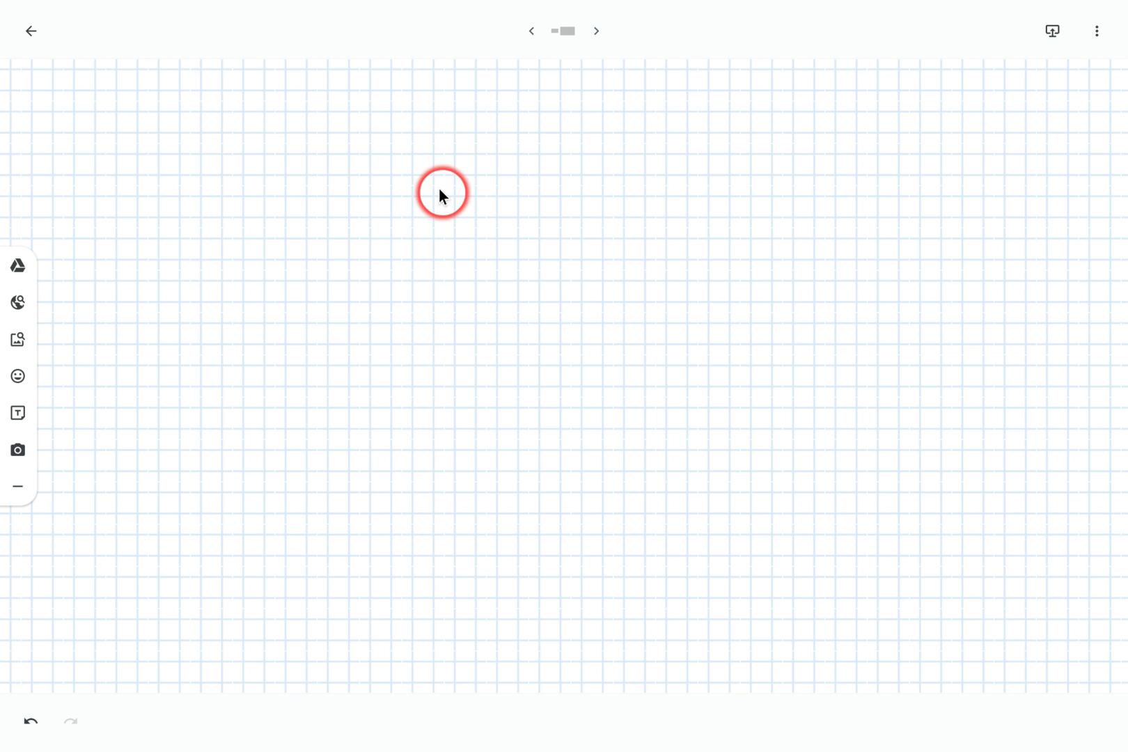
{"action": "left_click", "coordinate": [17, 485]}
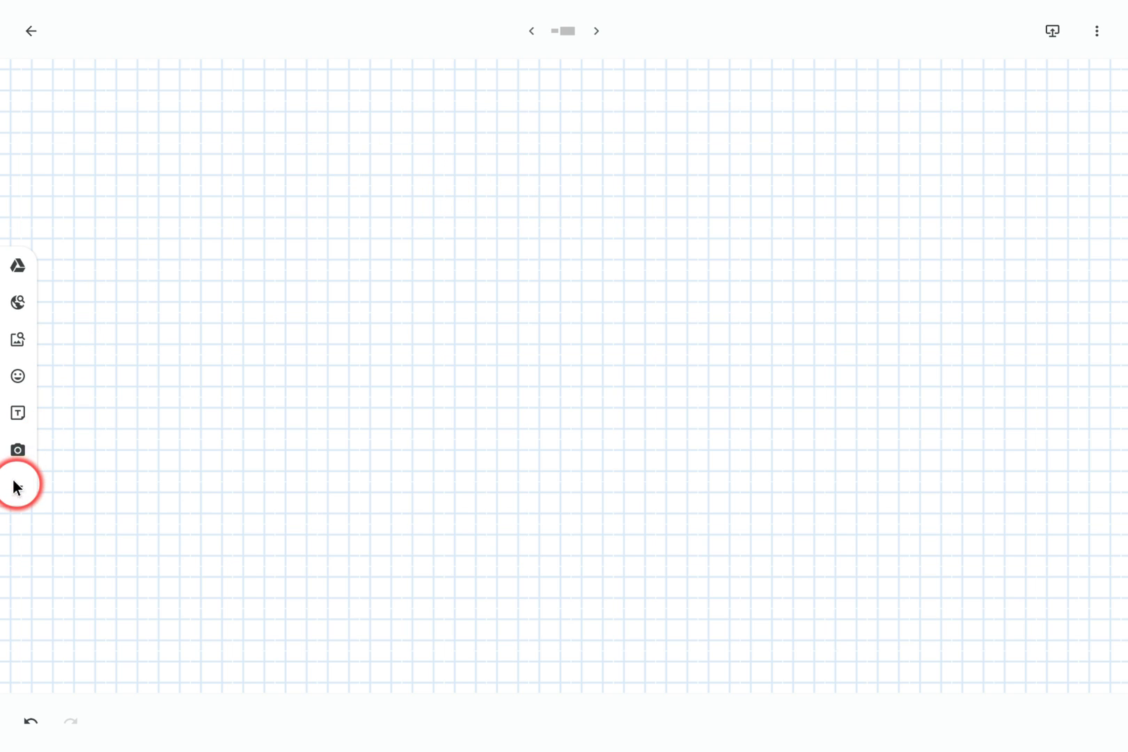
- Finish the green square and draw a diagonal arrow over a horizontal base line beside it
{"action": "left_click", "coordinate": [17, 284]}
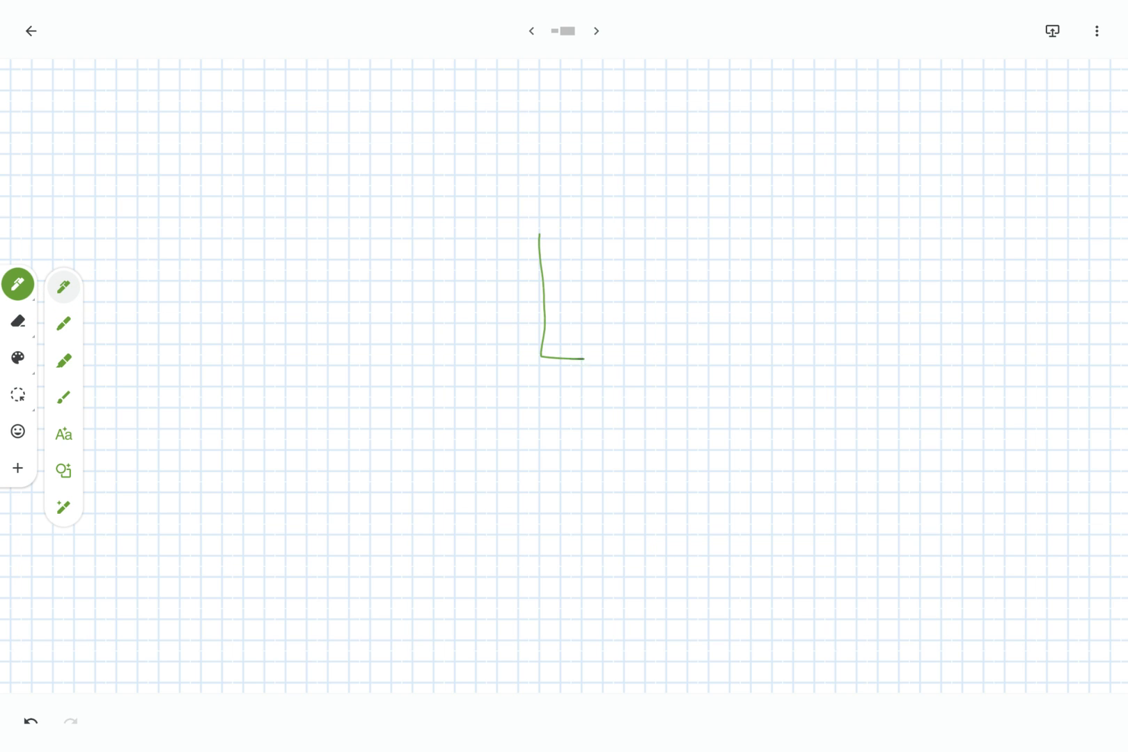
{"action": "left_click_drag", "start_coordinate": [540, 243], "coordinate": [578, 241]}
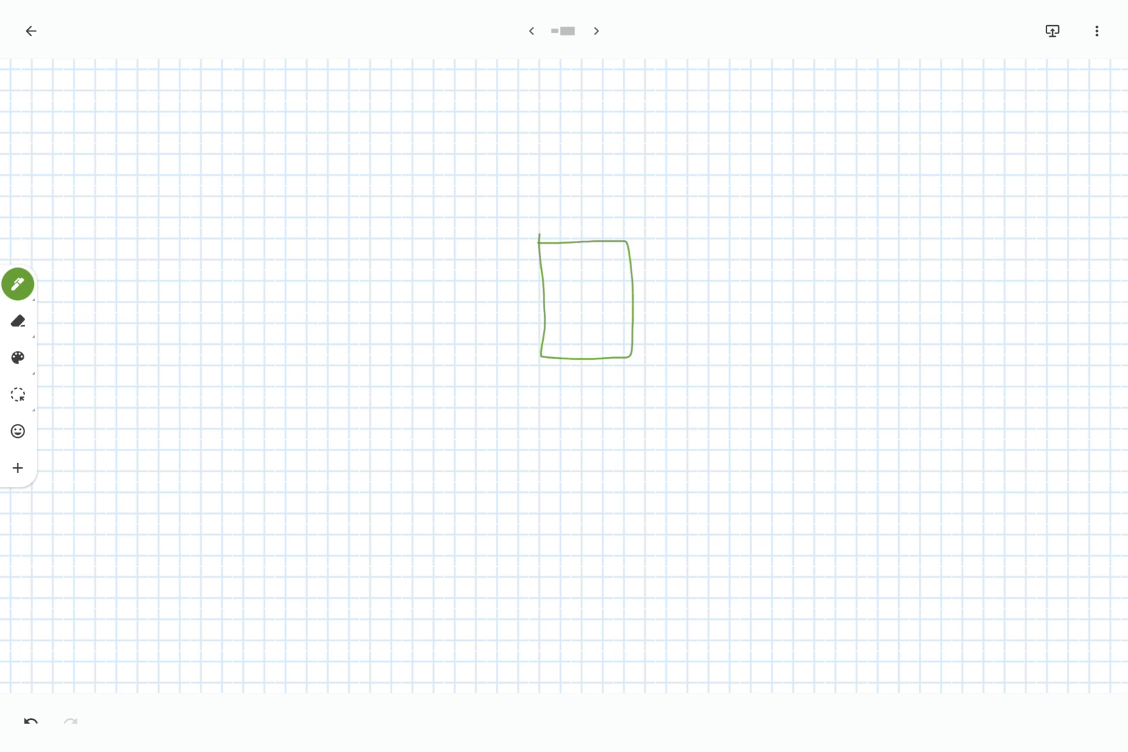
{"action": "left_click_drag", "start_coordinate": [810, 308], "coordinate": [896, 220]}
{"action": "left_click_drag", "start_coordinate": [754, 317], "coordinate": [900, 312]}
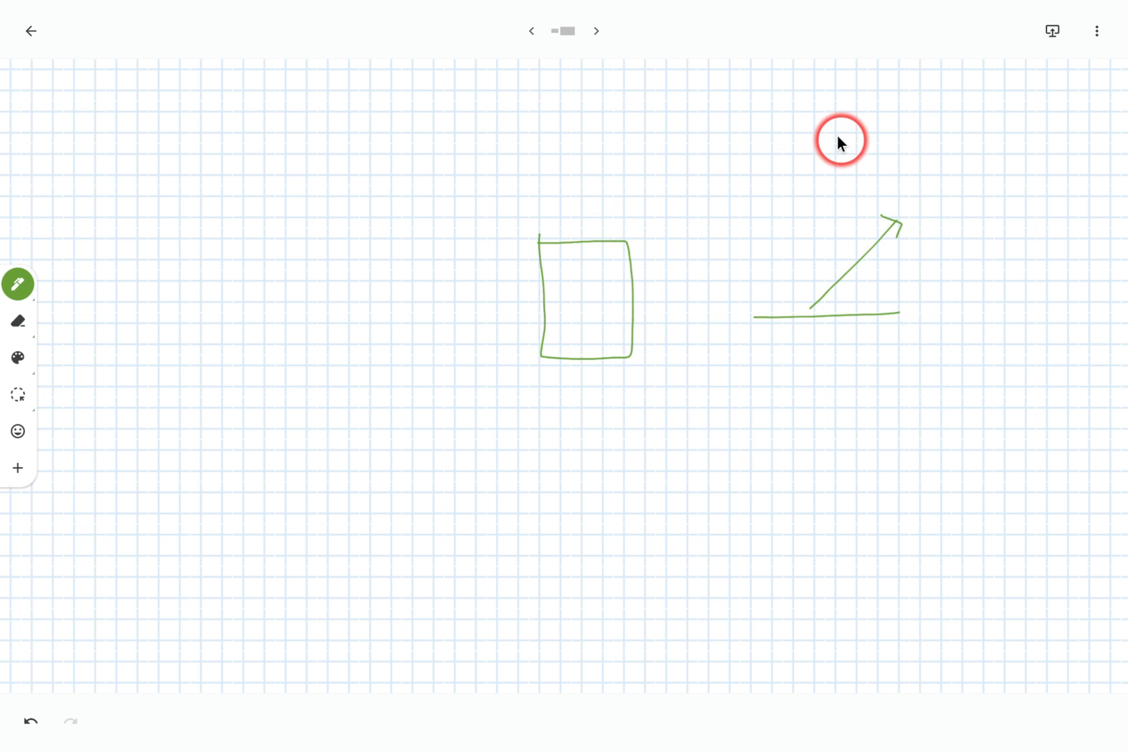
- Open the jam's three-dot options menu
{"action": "left_click", "coordinate": [1095, 35]}
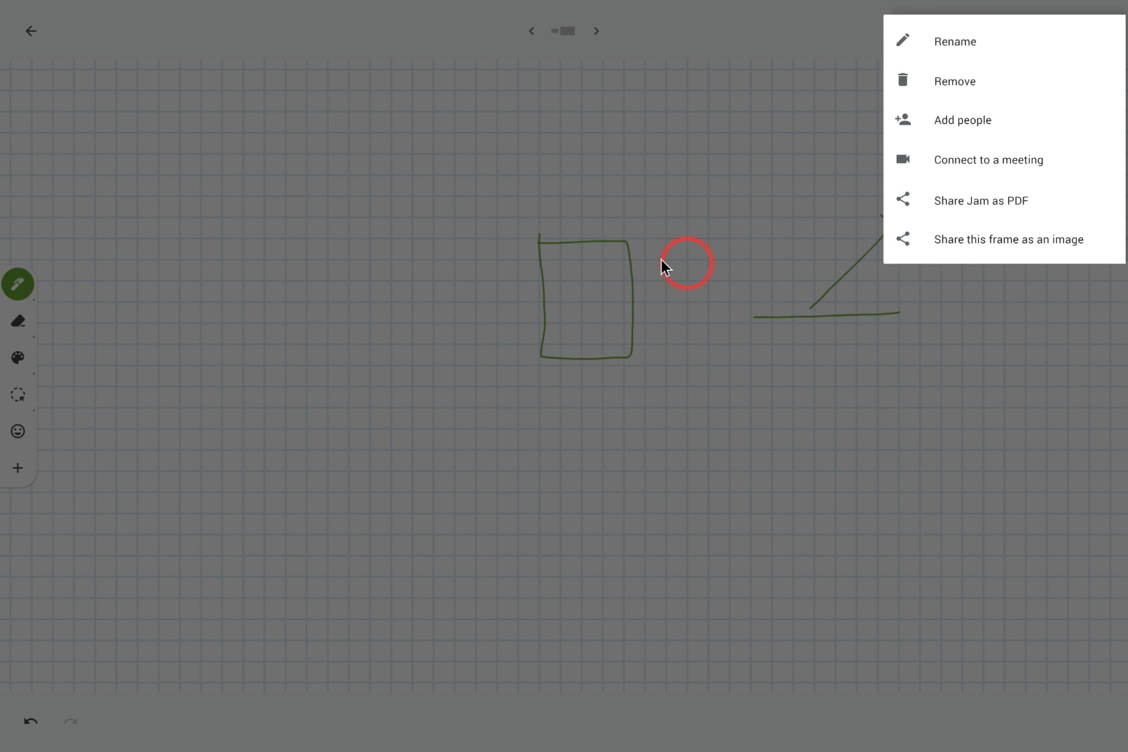
- Try exporting the frame as an image, then dismiss the app chooser
{"action": "left_click", "coordinate": [955, 237]}
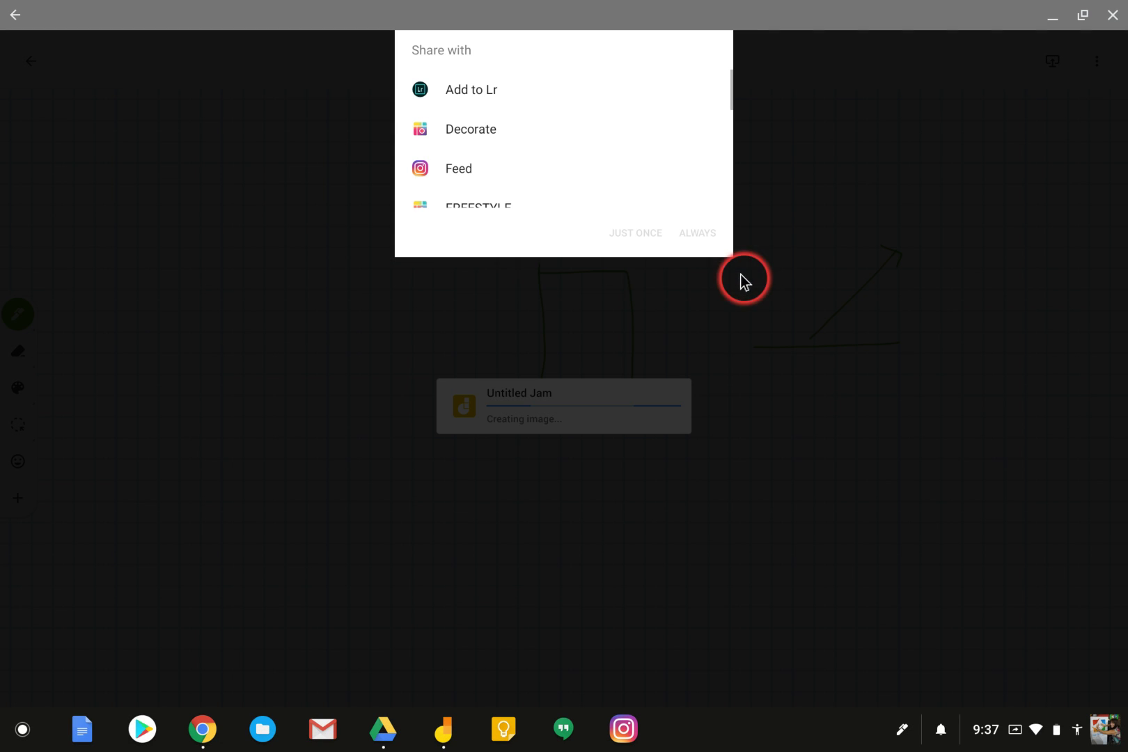
{"action": "scroll", "coordinate": [557, 160], "scroll_direction": "down", "scroll_amount": 3}
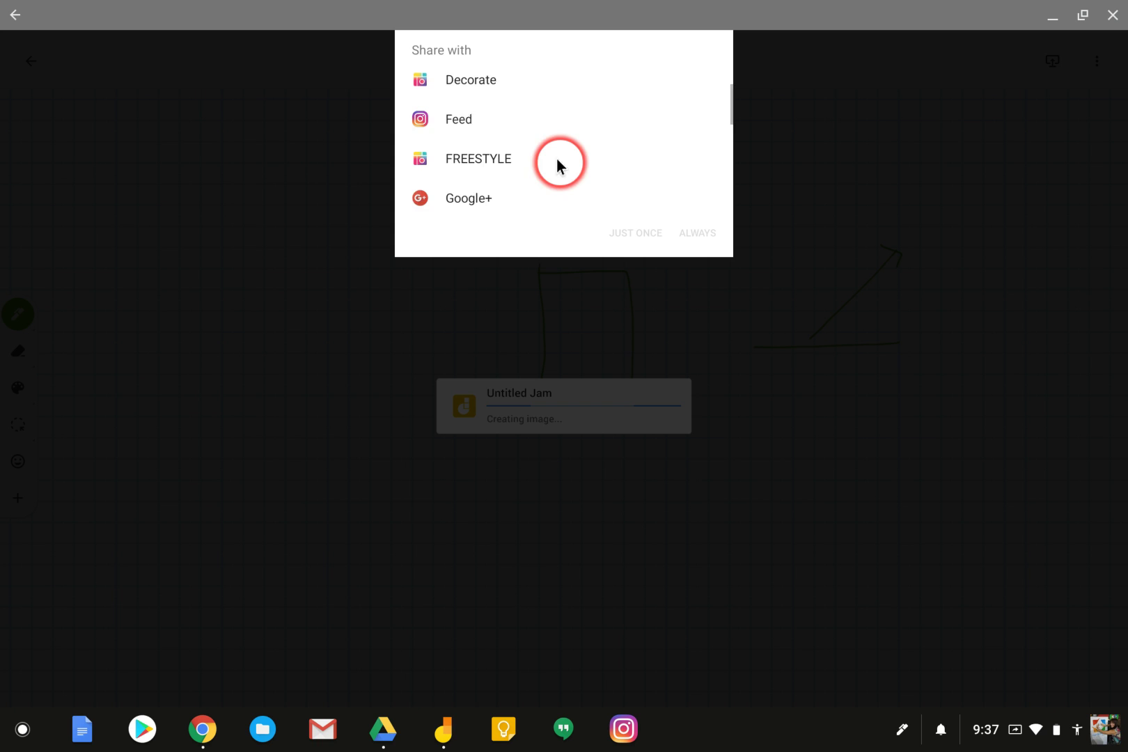
{"action": "scroll", "coordinate": [488, 174], "scroll_direction": "up", "scroll_amount": 2}
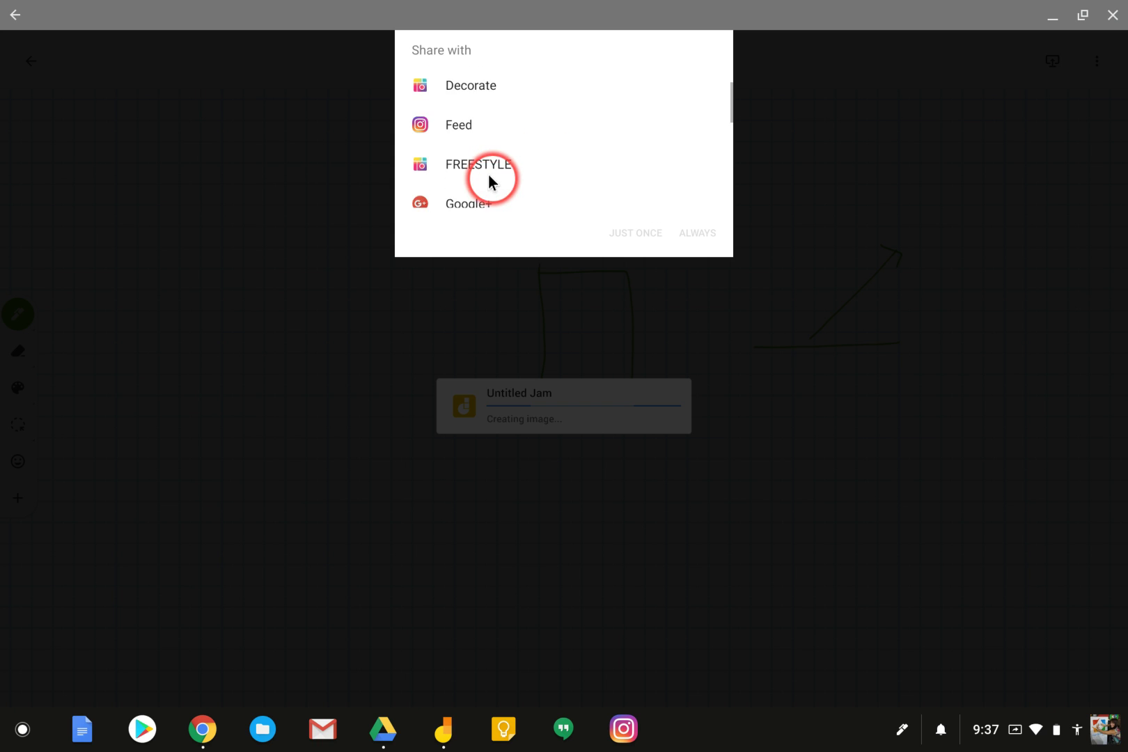
{"action": "scroll", "coordinate": [481, 122], "scroll_direction": "up", "scroll_amount": 1}
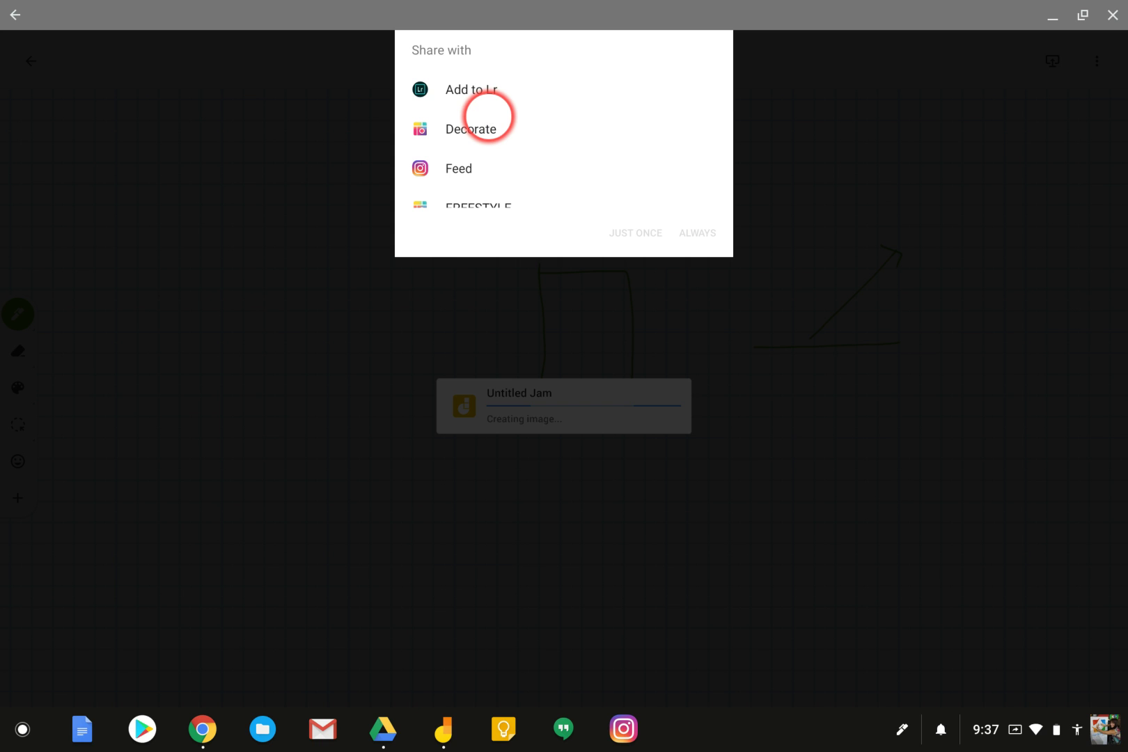
{"action": "left_click", "coordinate": [780, 135]}
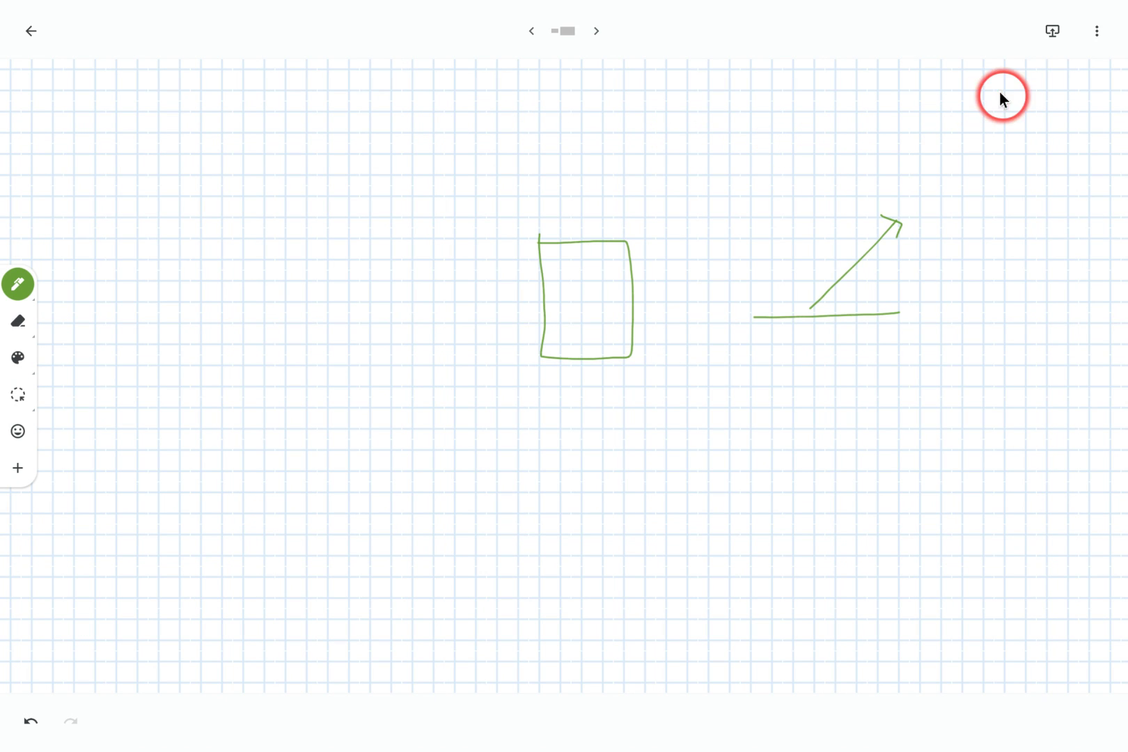
- Share the current frame as an image again and pick Save to Files
{"action": "left_click", "coordinate": [1097, 31]}
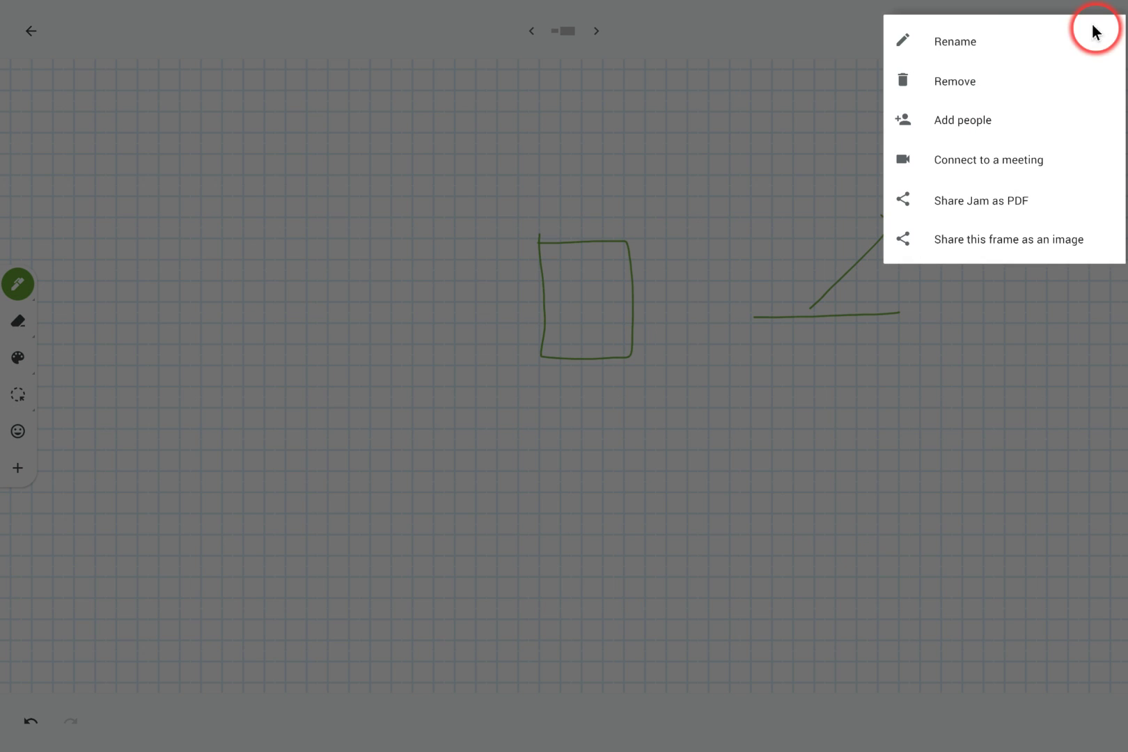
{"action": "left_click", "coordinate": [995, 238]}
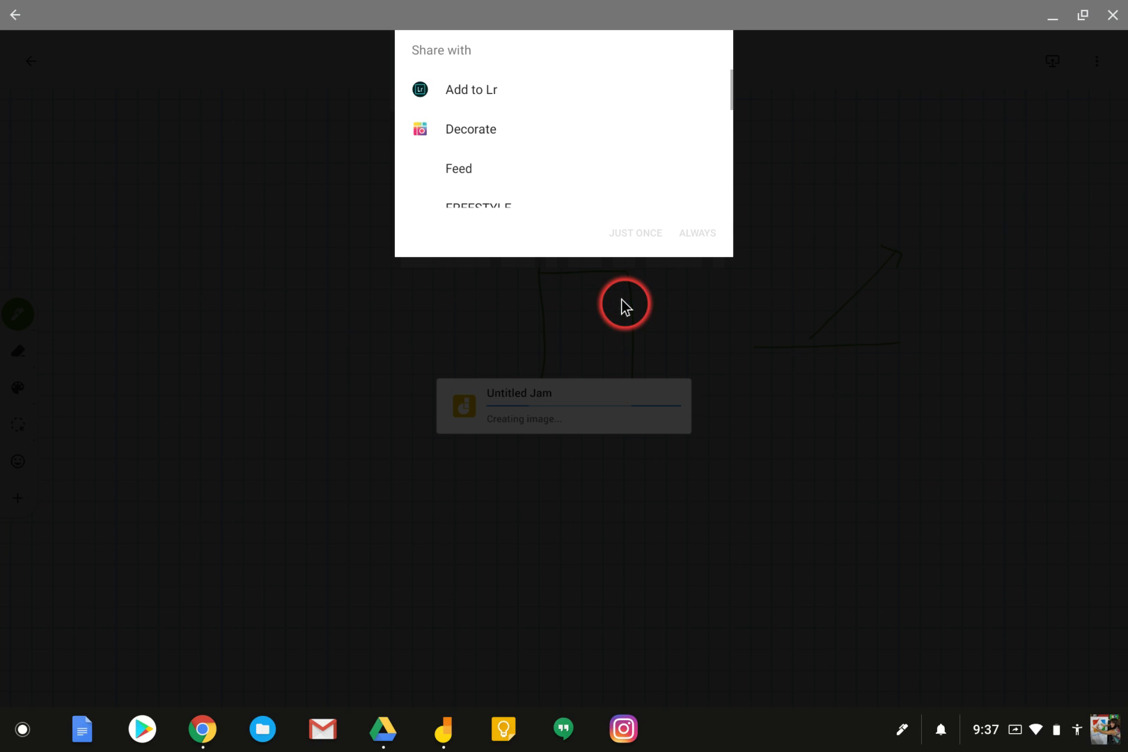
{"action": "scroll", "coordinate": [548, 128], "scroll_direction": "down", "scroll_amount": 10}
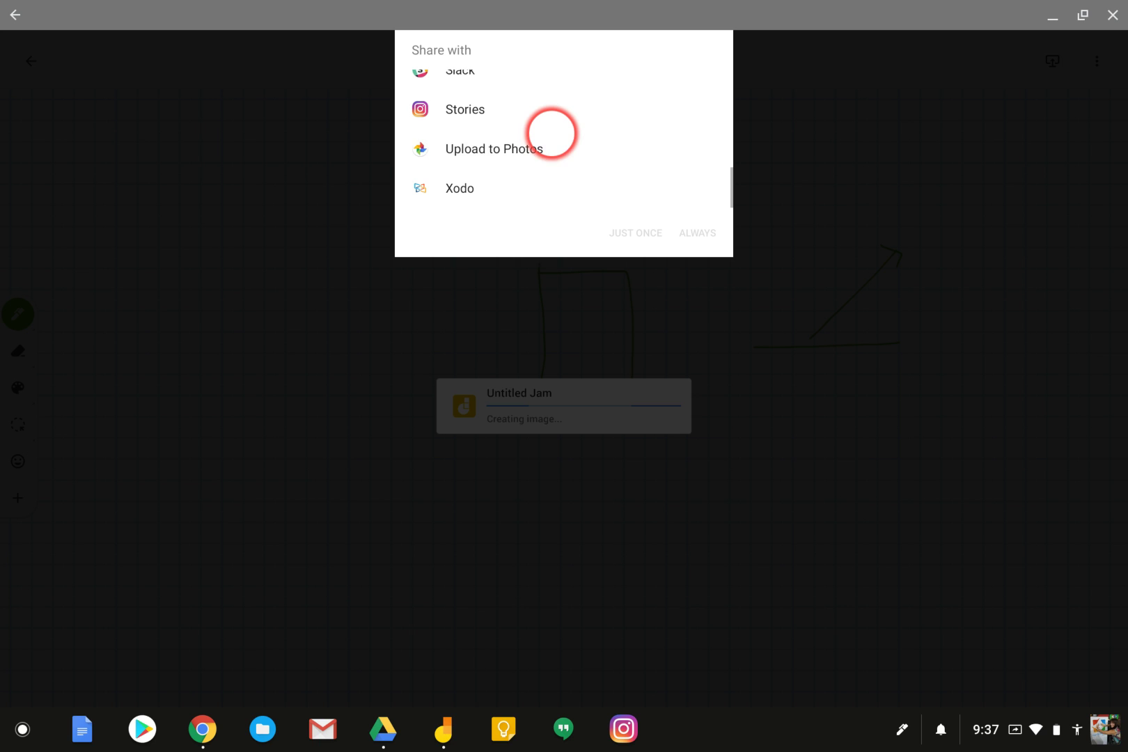
{"action": "left_click", "coordinate": [551, 133]}
{"action": "scroll", "coordinate": [551, 133], "scroll_direction": "up", "scroll_amount": 4}
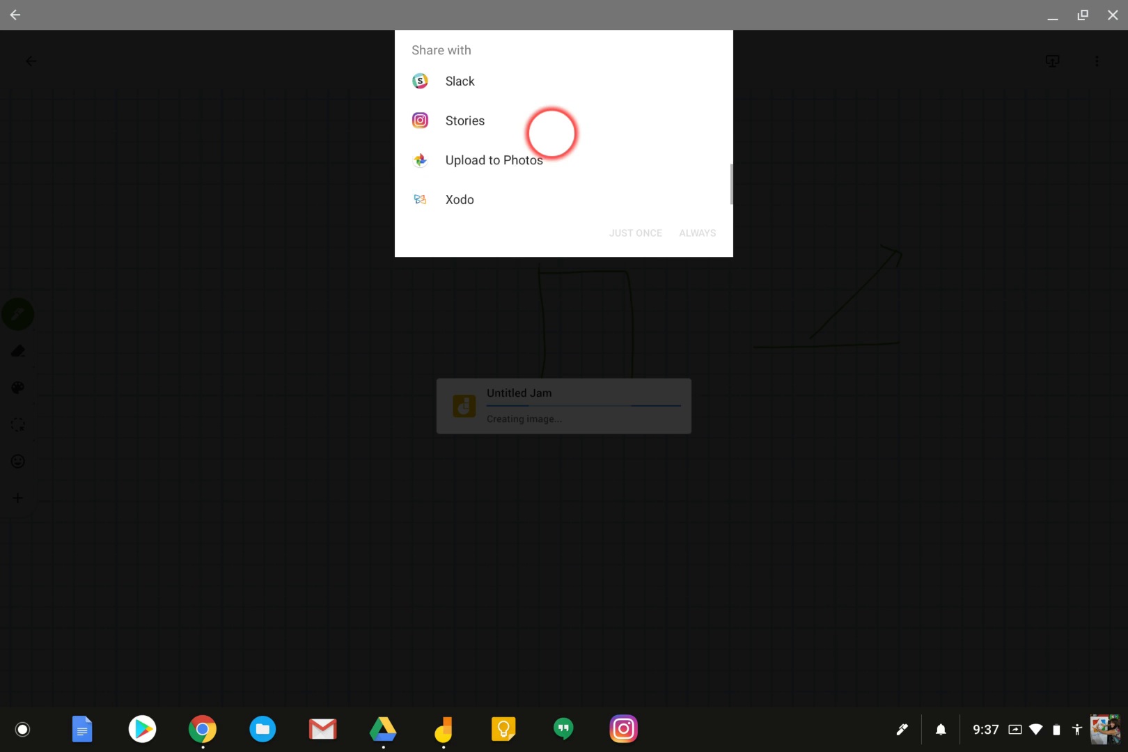
{"action": "scroll", "coordinate": [528, 140], "scroll_direction": "down", "scroll_amount": 1}
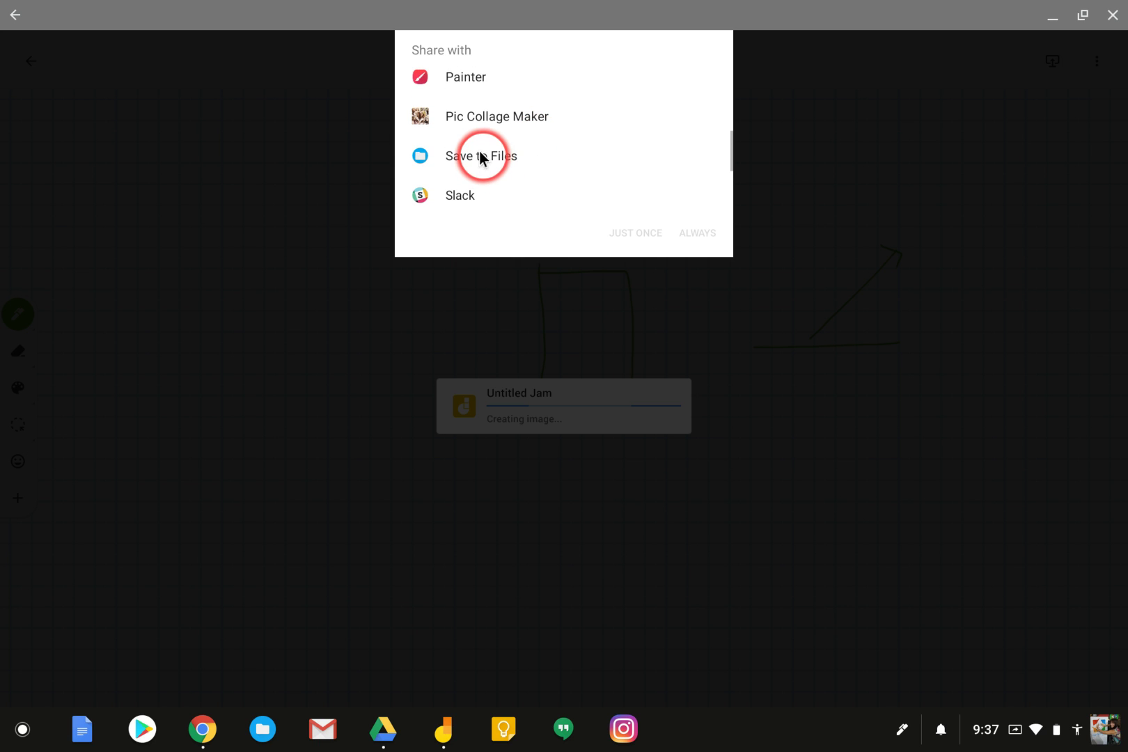
{"action": "left_click", "coordinate": [480, 155]}
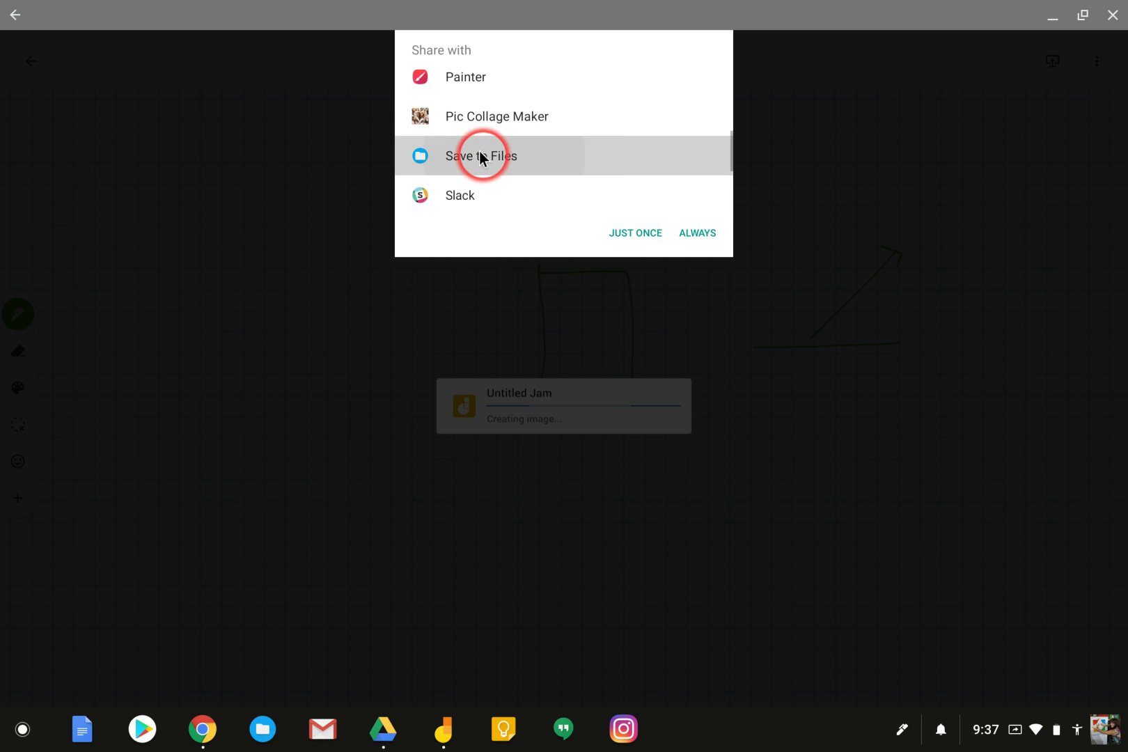
- Save the frame to Files as the PNG 'Image Demo' and return to the jam list
{"action": "left_click", "coordinate": [696, 233]}
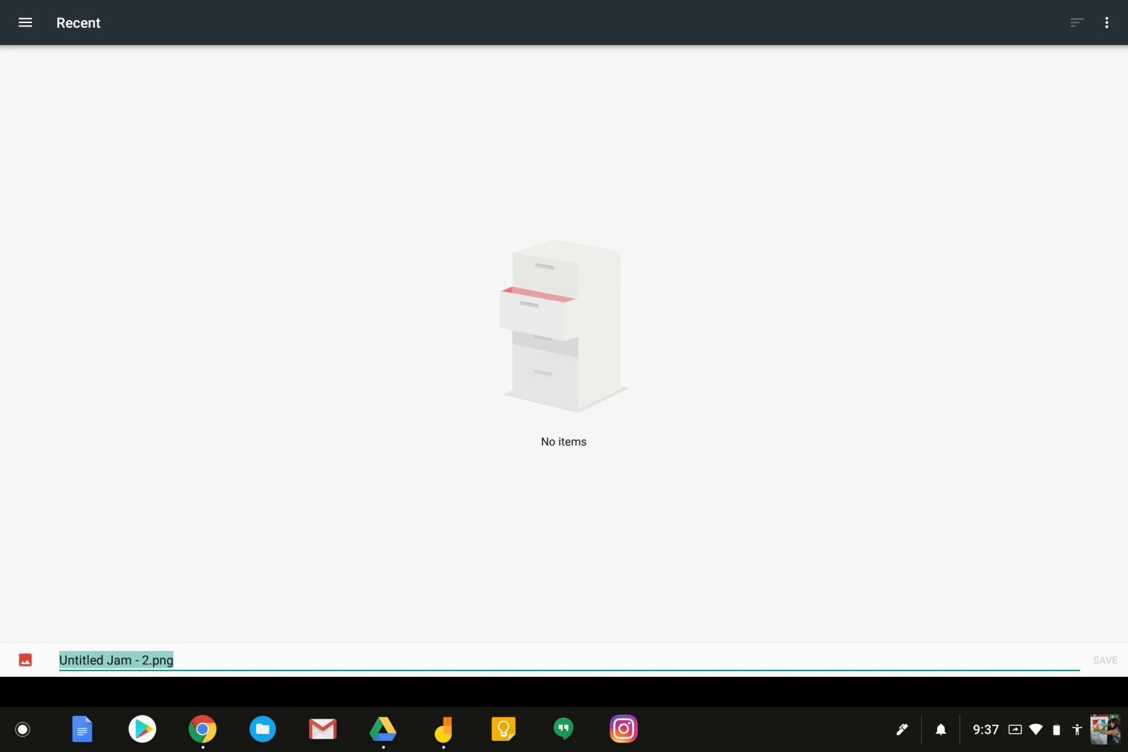
{"action": "type", "text": "Image D"}
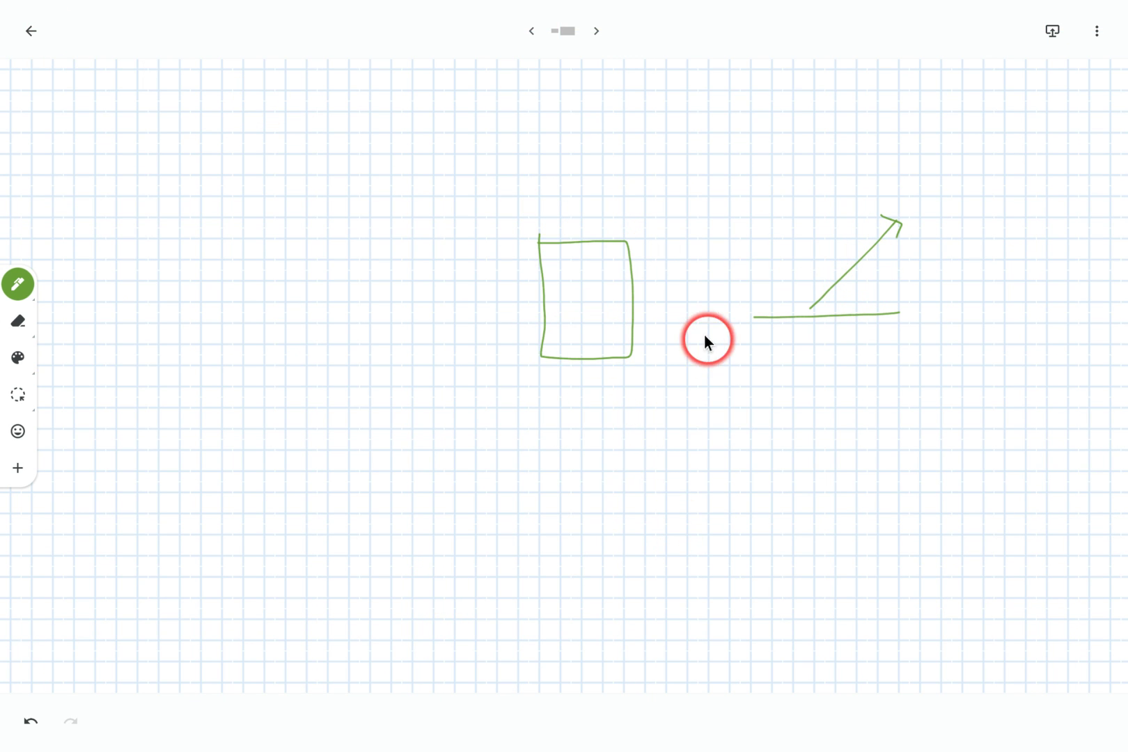
{"action": "left_click", "coordinate": [1096, 31]}
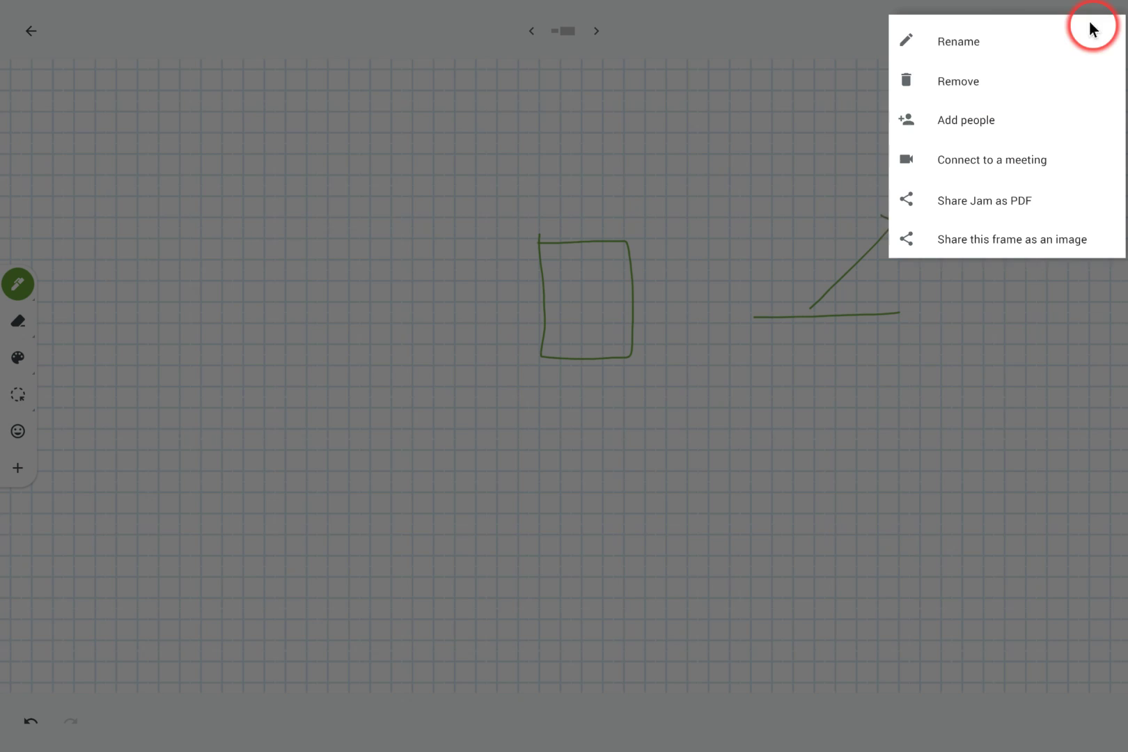
{"action": "left_click", "coordinate": [725, 80]}
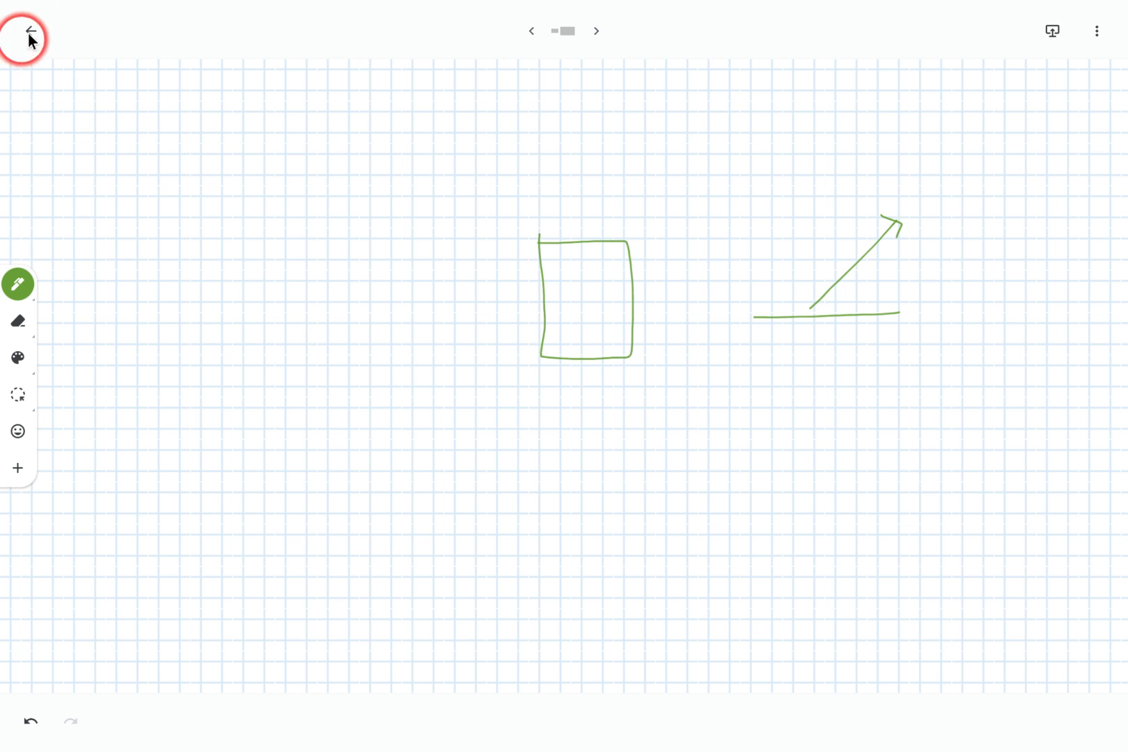
{"action": "left_click", "coordinate": [82, 31]}
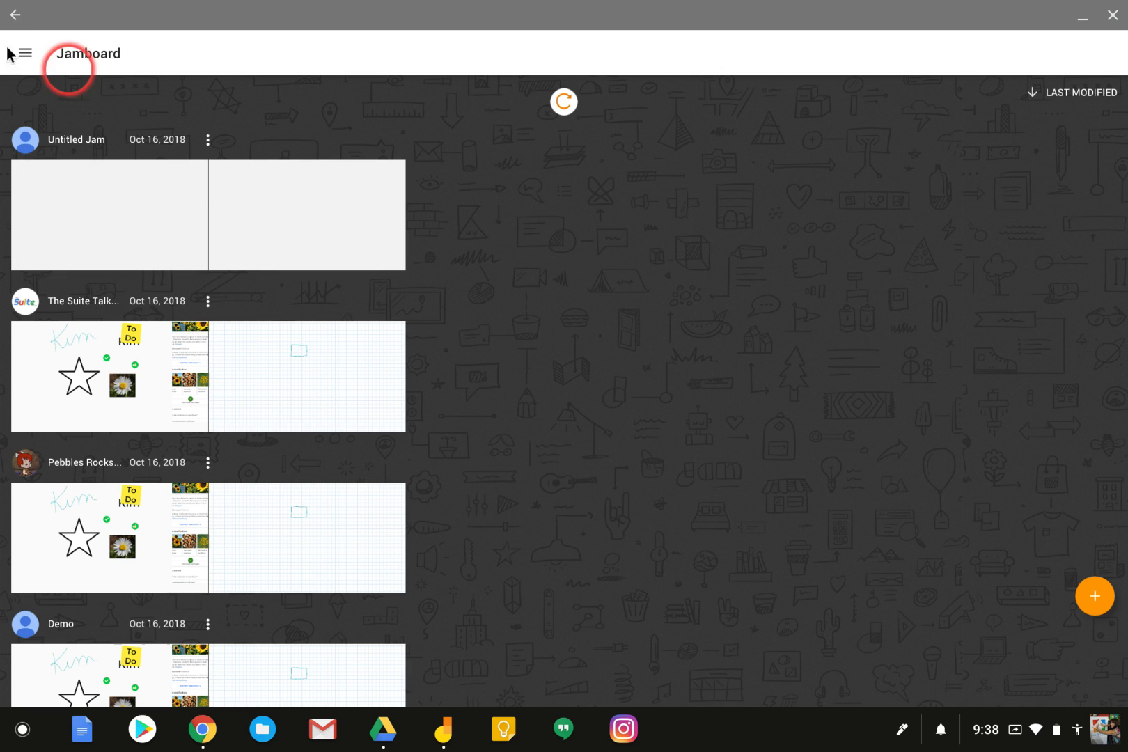
- Close Jamboard, browse the My Drive file list, then go to Computer Science 101 Period 3 Classwork
{"action": "left_click", "coordinate": [7, 13]}
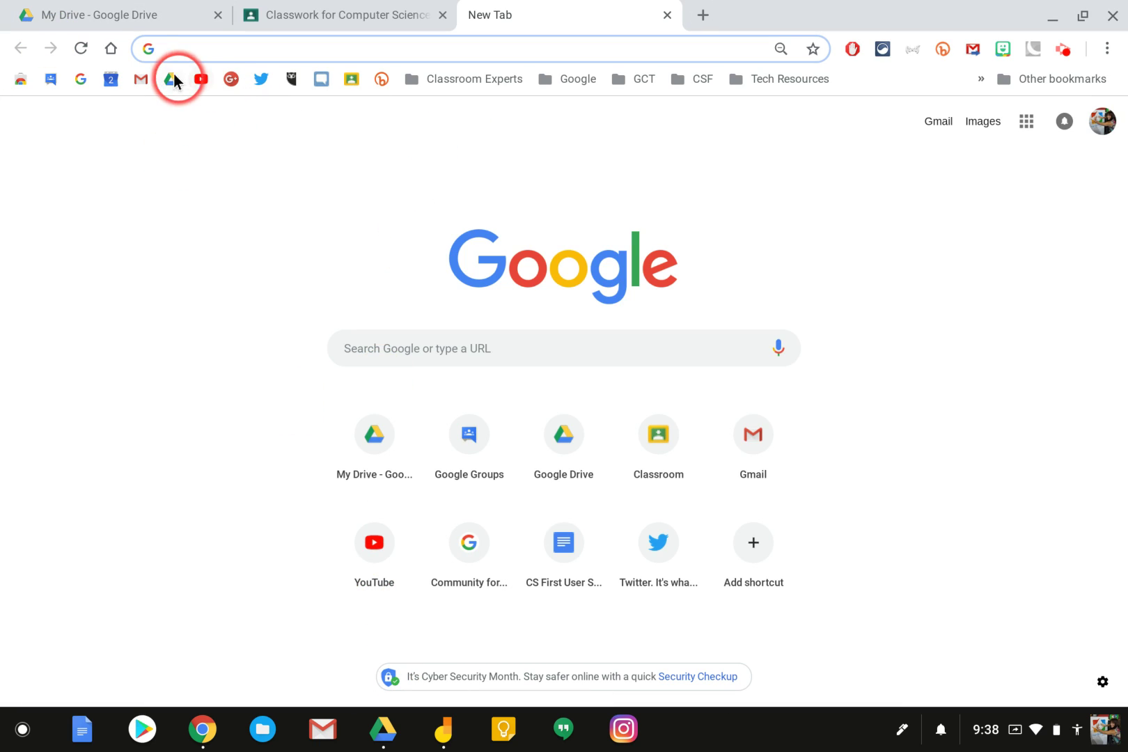
{"action": "left_click", "coordinate": [149, 23]}
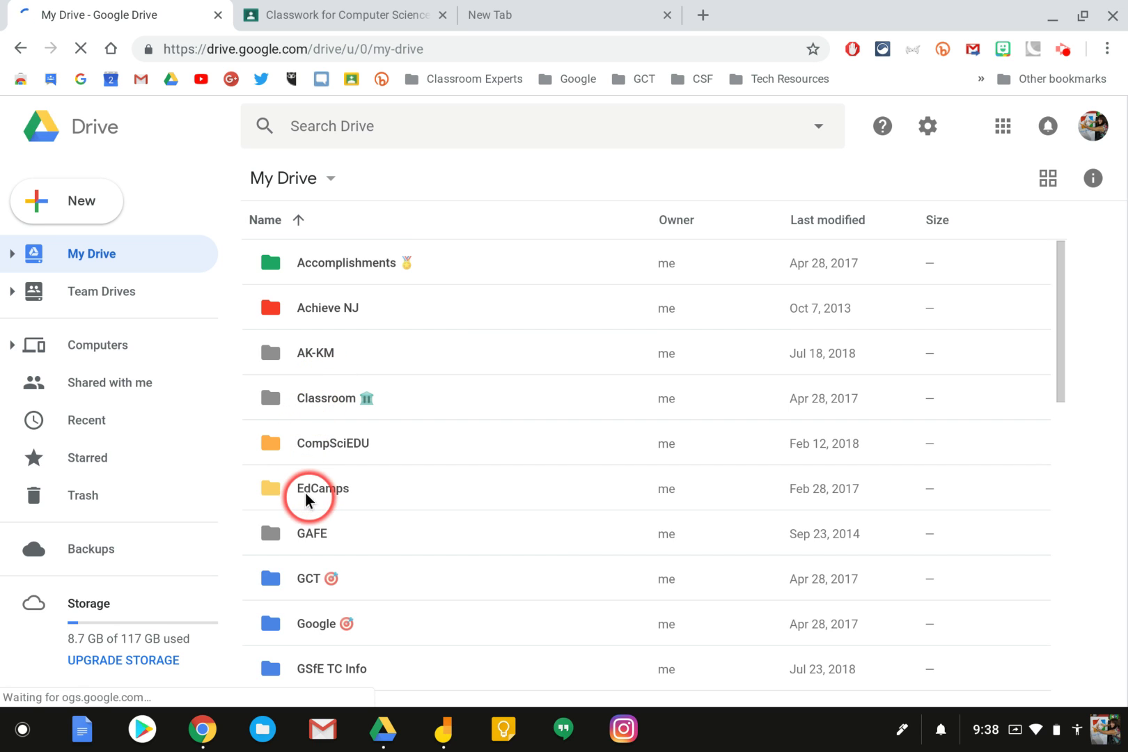
{"action": "scroll", "coordinate": [307, 495], "scroll_direction": "down", "scroll_amount": 3}
{"action": "scroll", "coordinate": [306, 494], "scroll_direction": "down", "scroll_amount": 9}
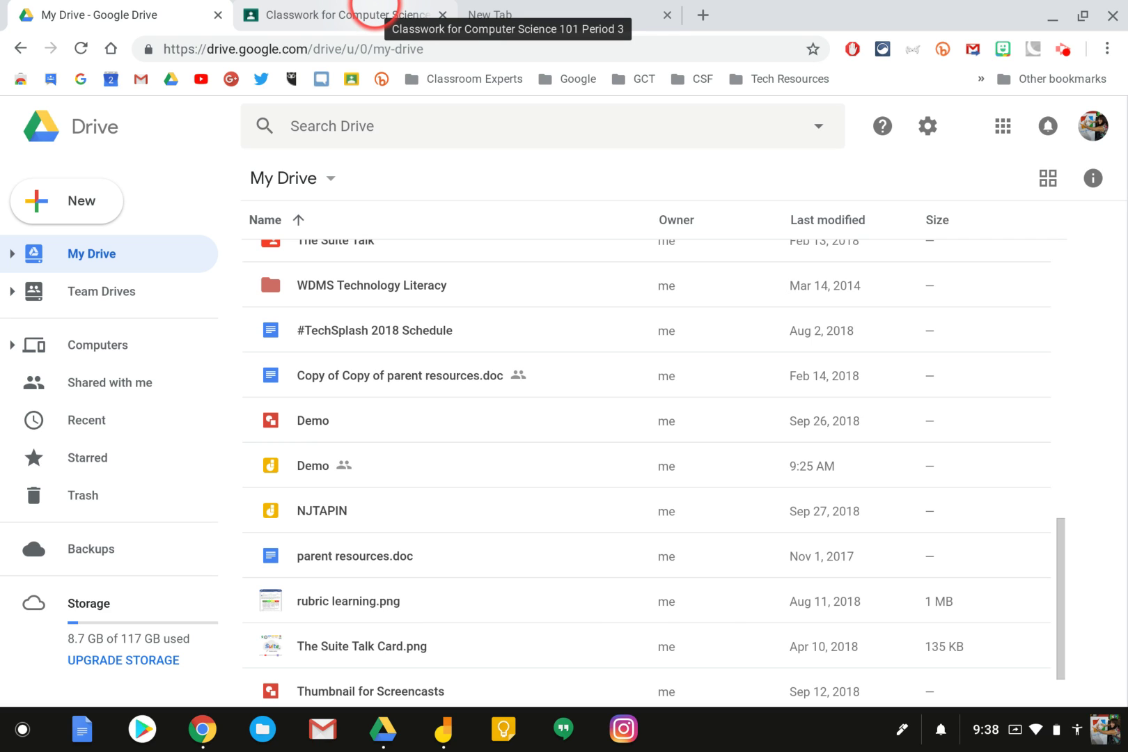
{"action": "left_click", "coordinate": [374, 11]}
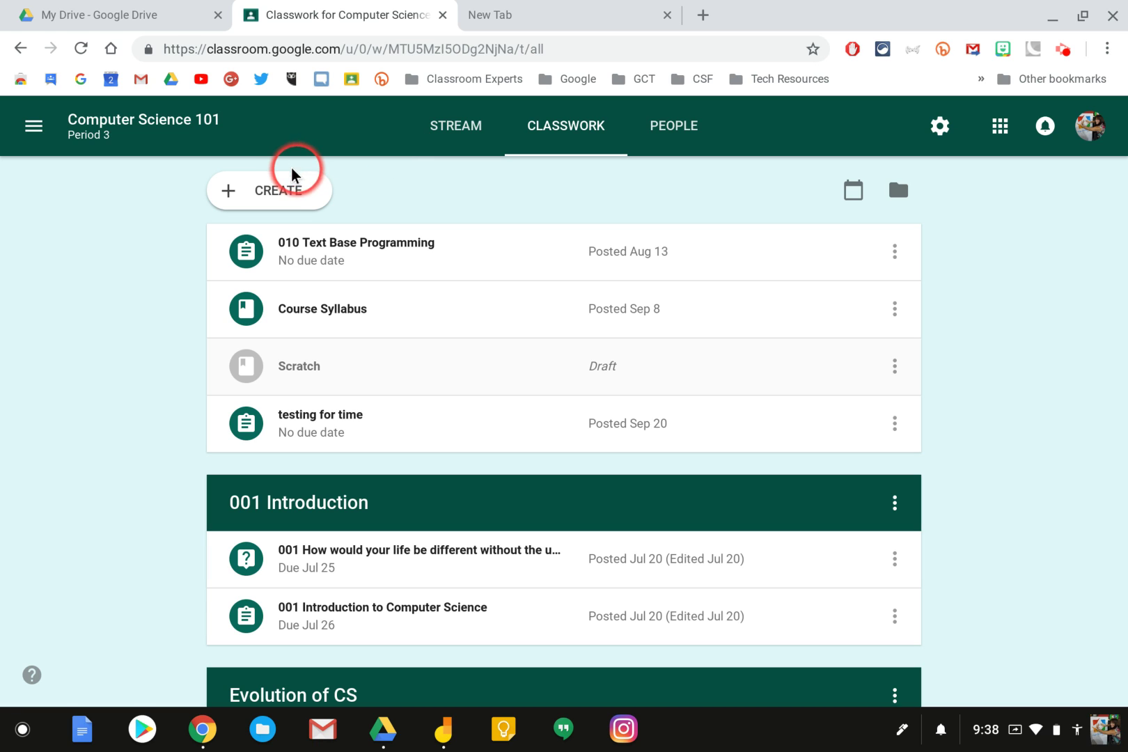
- Create a new assignment titled 'Demo Jam' and bring up the Google Drive attachment picker
{"action": "left_click", "coordinate": [279, 185]}
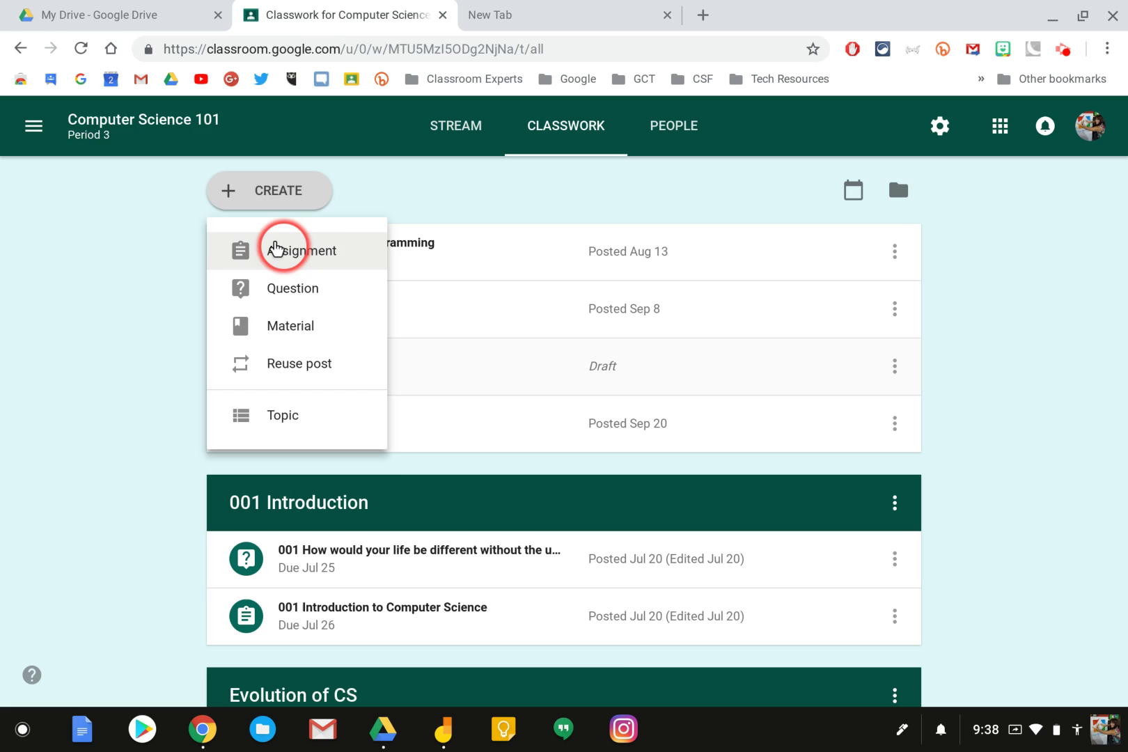
{"action": "left_click", "coordinate": [279, 244]}
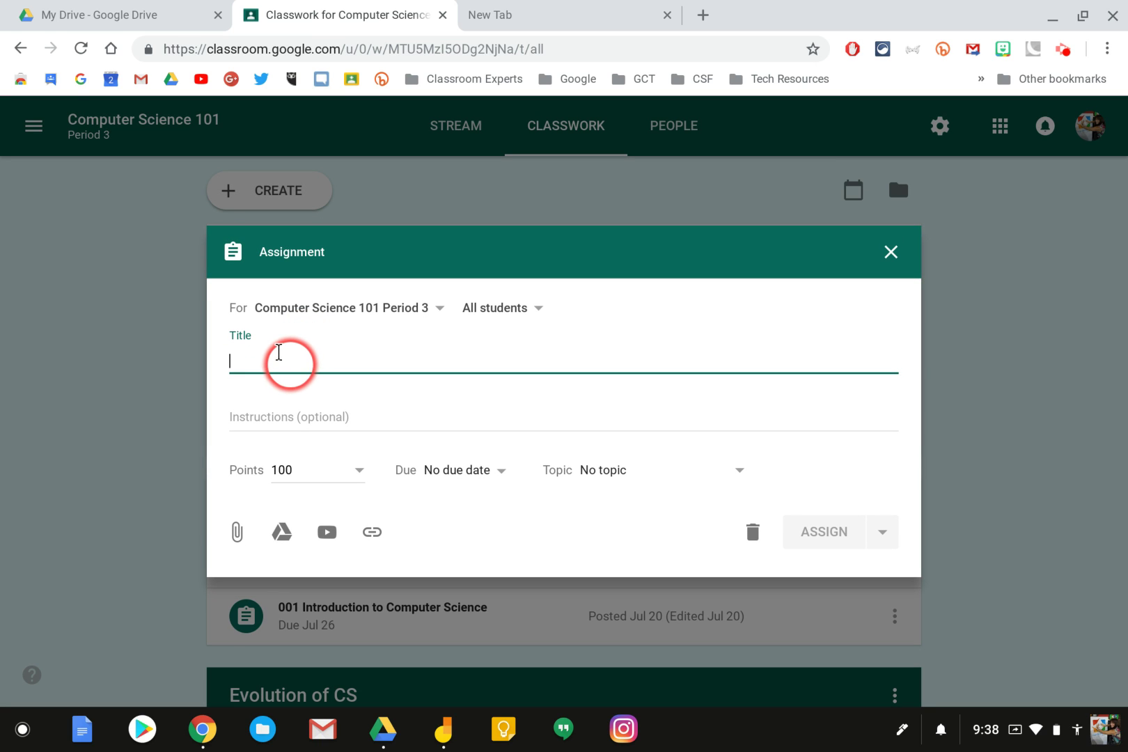
{"action": "type", "text": "Demo Jam"}
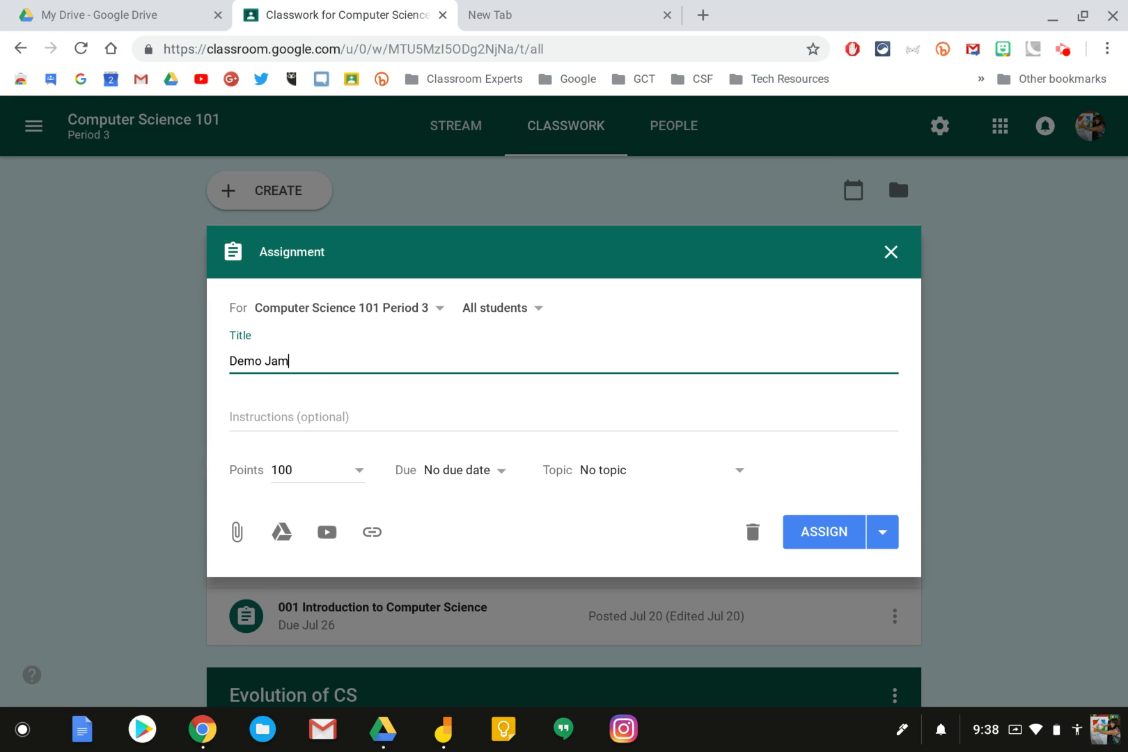
{"action": "left_click", "coordinate": [278, 533]}
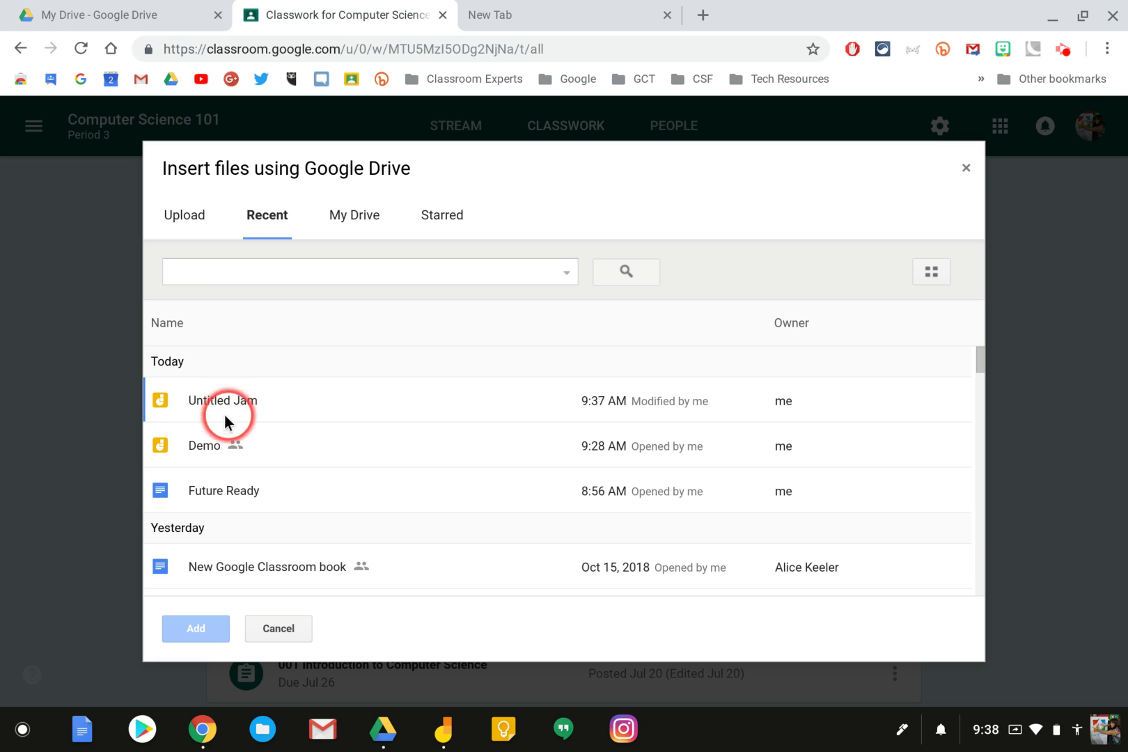
- Attach the Demo jam with 'Students can view file' access and assign it to the class
{"action": "left_click", "coordinate": [204, 443]}
{"action": "left_click", "coordinate": [201, 629]}
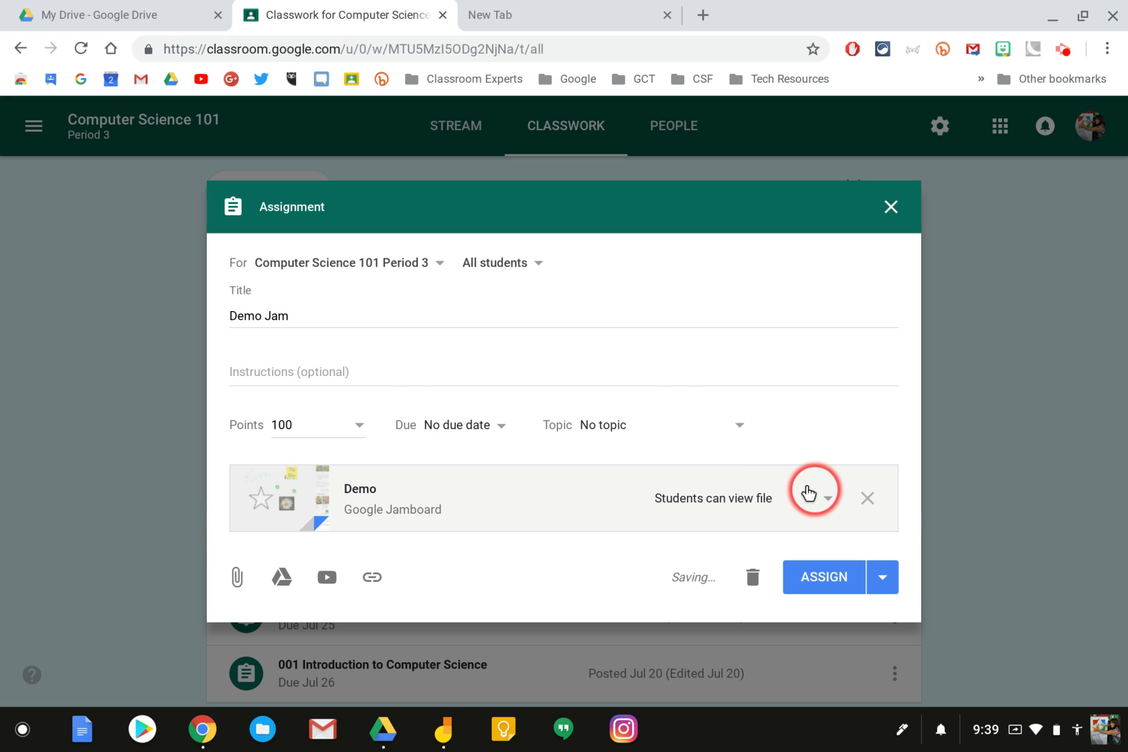
{"action": "left_click", "coordinate": [821, 499]}
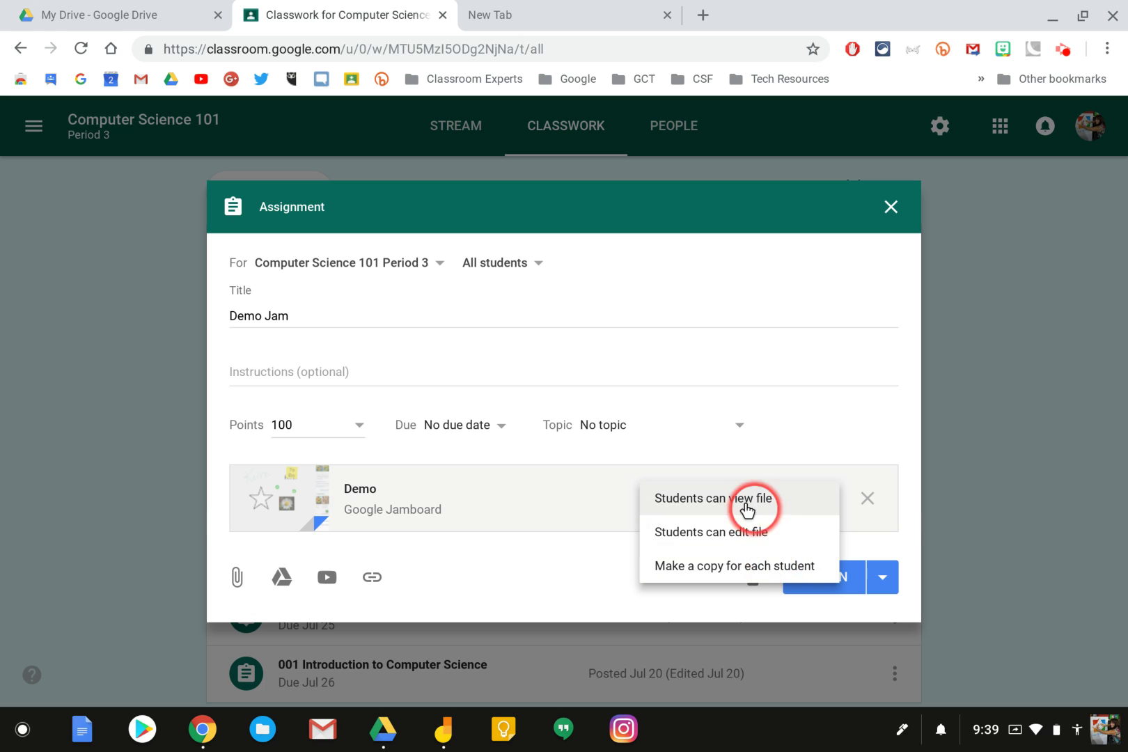
{"action": "left_click", "coordinate": [746, 500]}
{"action": "left_click", "coordinate": [818, 575]}
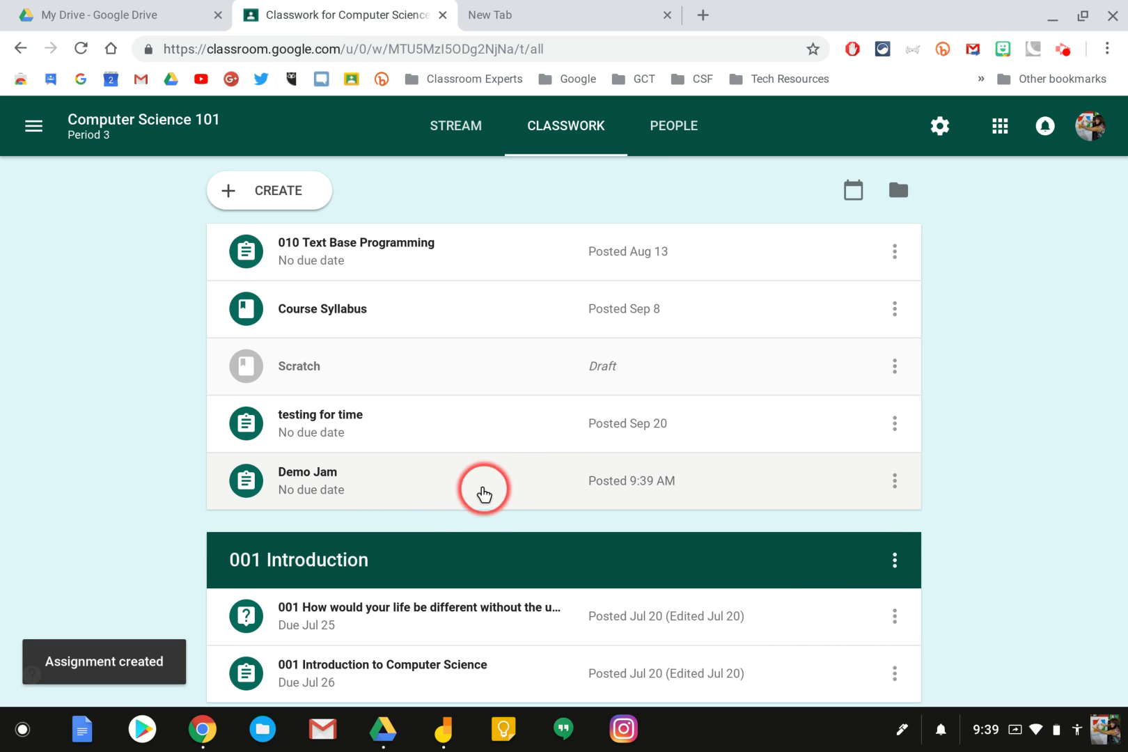
- Expand the Demo Jam assignment to review its Demo attachment, 2 assigned students and 0 turned in
{"action": "left_click", "coordinate": [490, 485]}
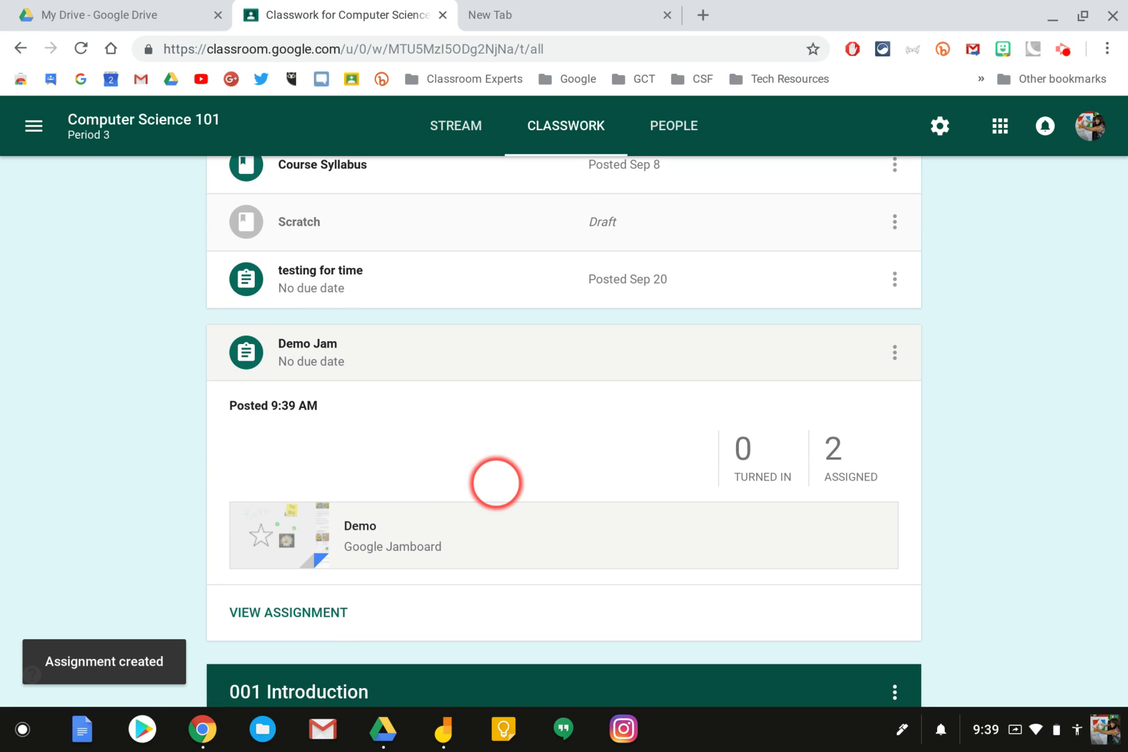
{"action": "scroll", "coordinate": [496, 482], "scroll_direction": "up", "scroll_amount": 2}
{"action": "scroll", "coordinate": [496, 482], "scroll_direction": "down", "scroll_amount": 2}
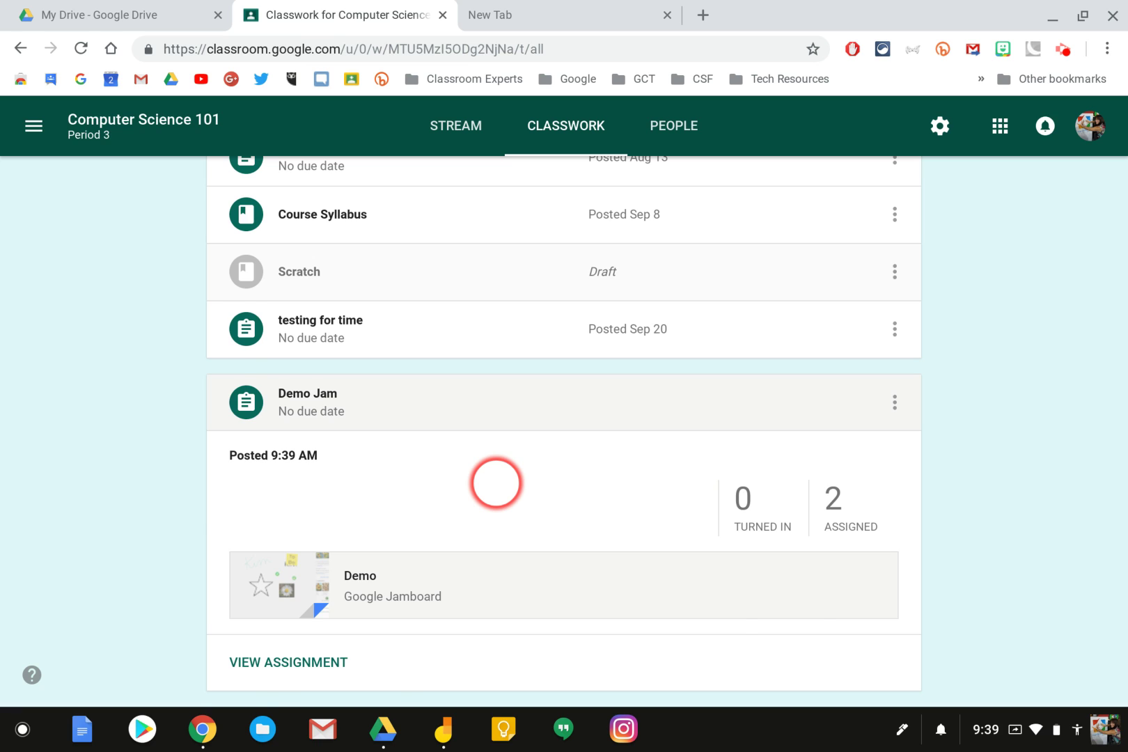
{"action": "scroll", "coordinate": [496, 483], "scroll_direction": "up", "scroll_amount": 2}
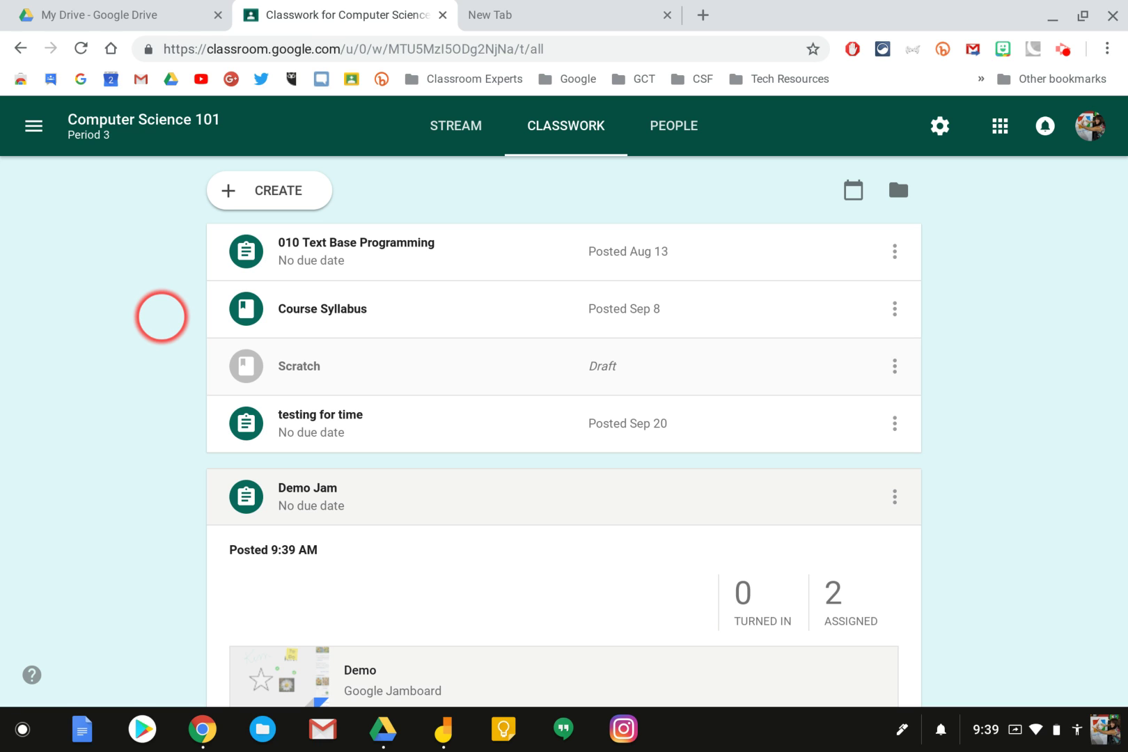
{"action": "scroll", "coordinate": [434, 392], "scroll_direction": "down", "scroll_amount": 2}
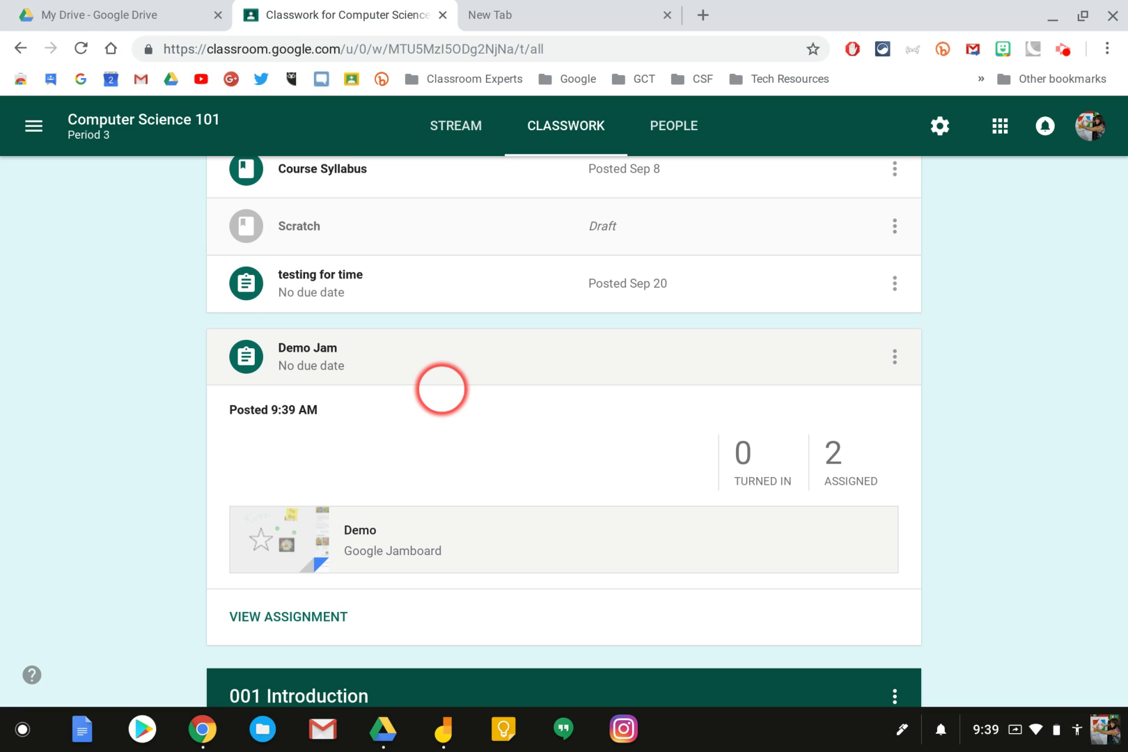
{"action": "scroll", "coordinate": [442, 389], "scroll_direction": "up", "scroll_amount": 2}
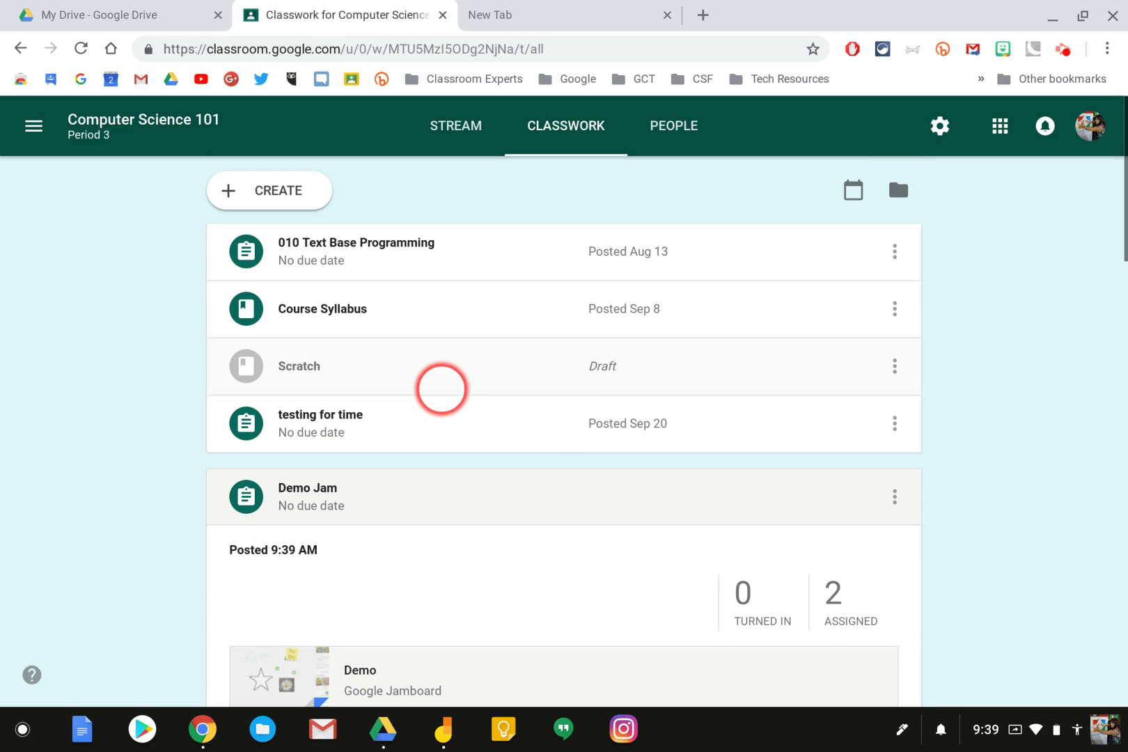